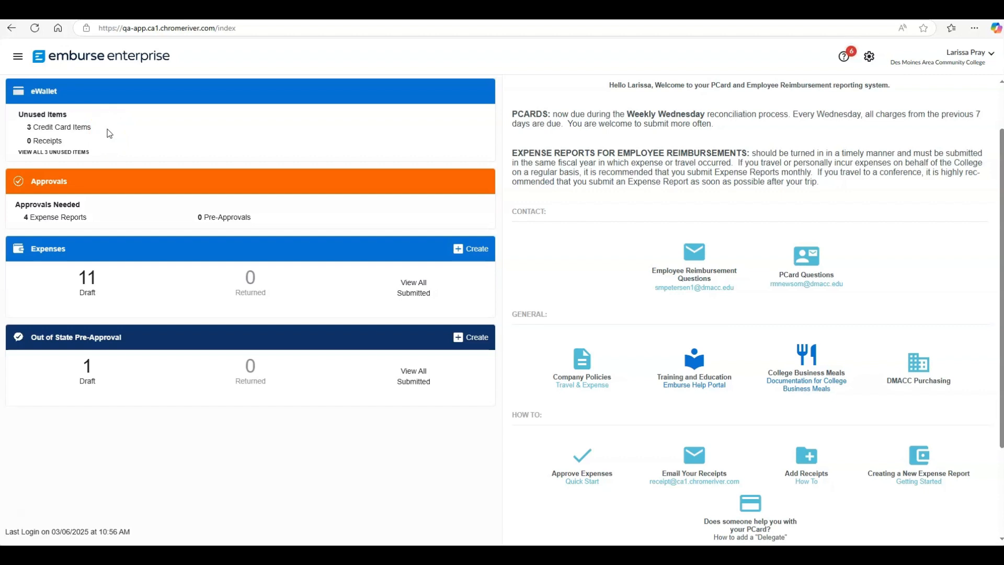
- Review the unused credit card items waiting in the eWallet
{"action": "left_click", "coordinate": [115, 132]}
{"action": "left_click", "coordinate": [63, 129]}
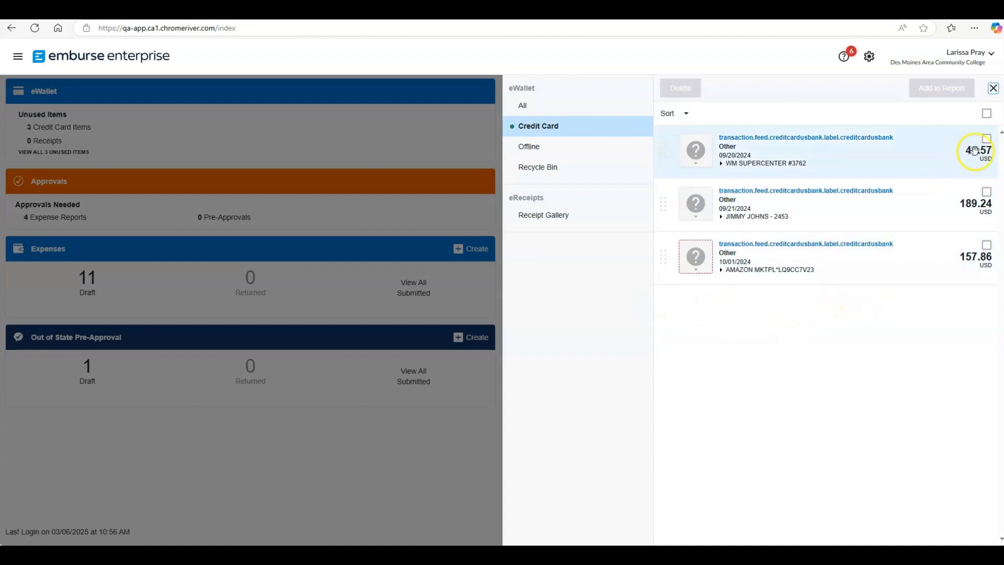
{"action": "left_click", "coordinate": [987, 115]}
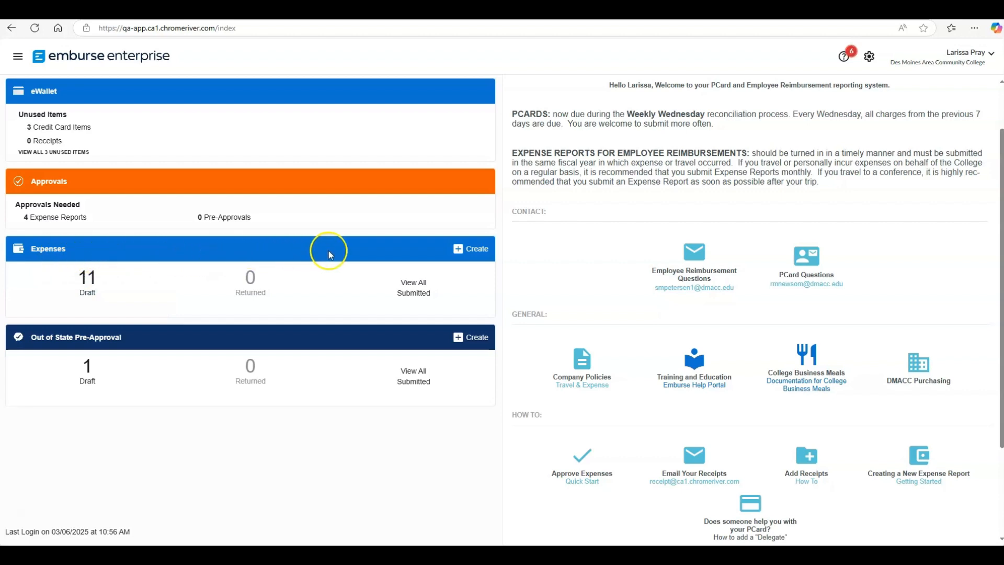
{"action": "left_click", "coordinate": [476, 251]}
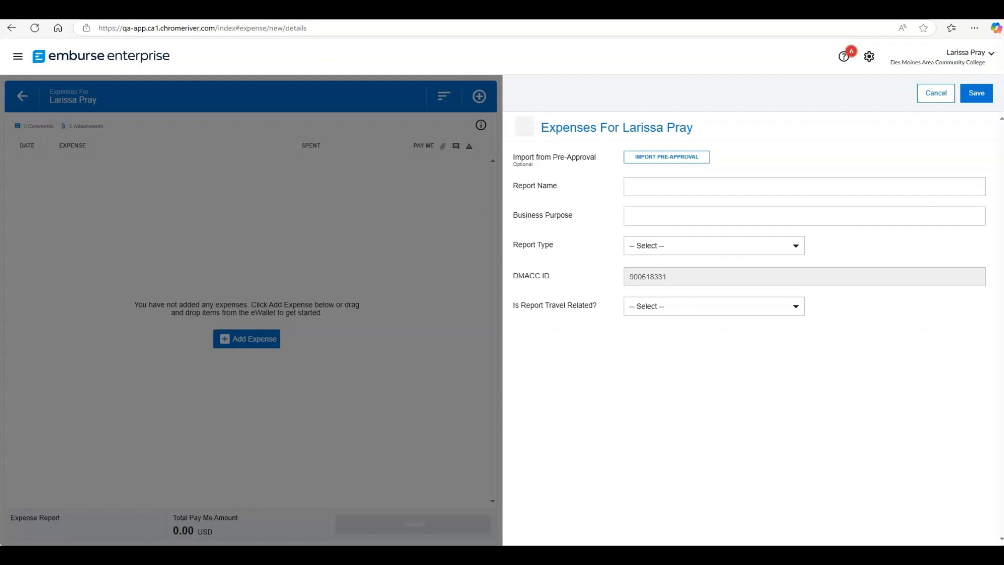
{"action": "left_click", "coordinate": [630, 187]}
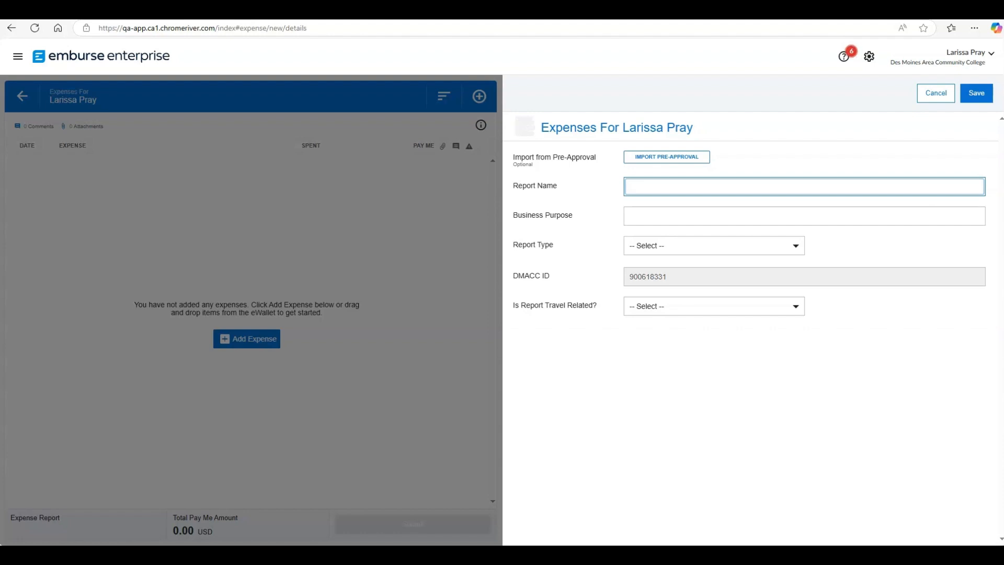
{"action": "type", "text": "PCard "}
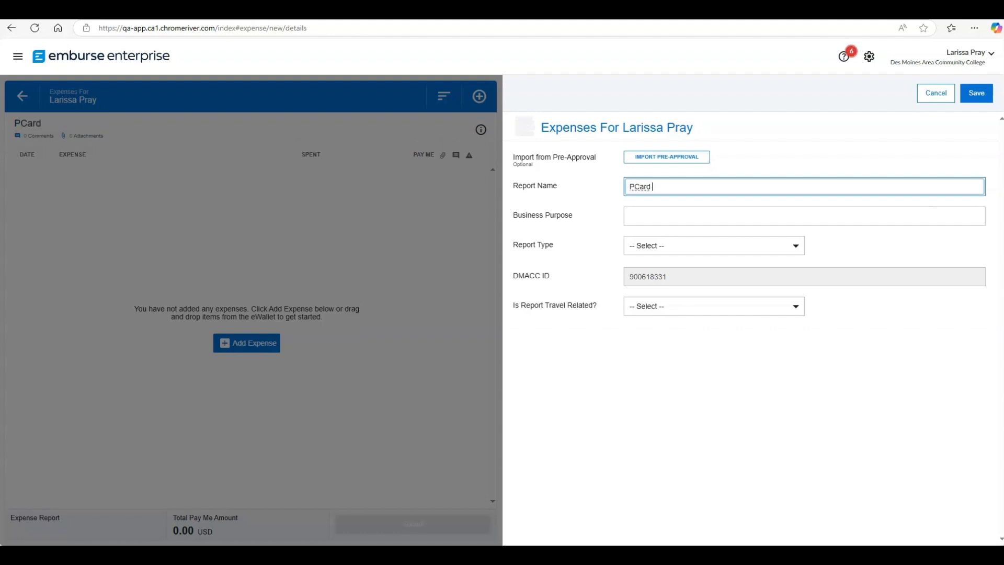
{"action": "type", "text": "Charges Feb 24th 2025"}
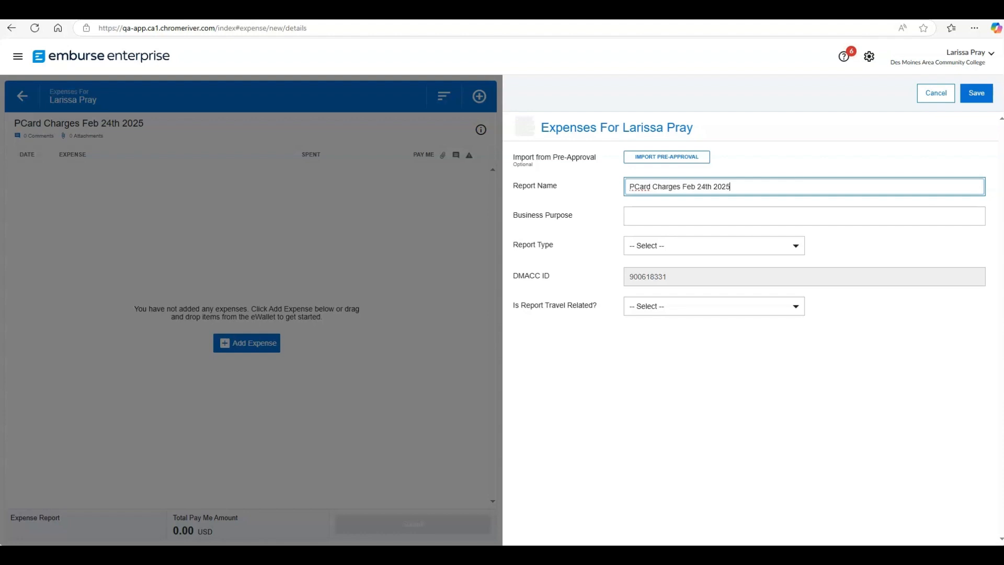
{"action": "key", "text": "ctrl+a"}
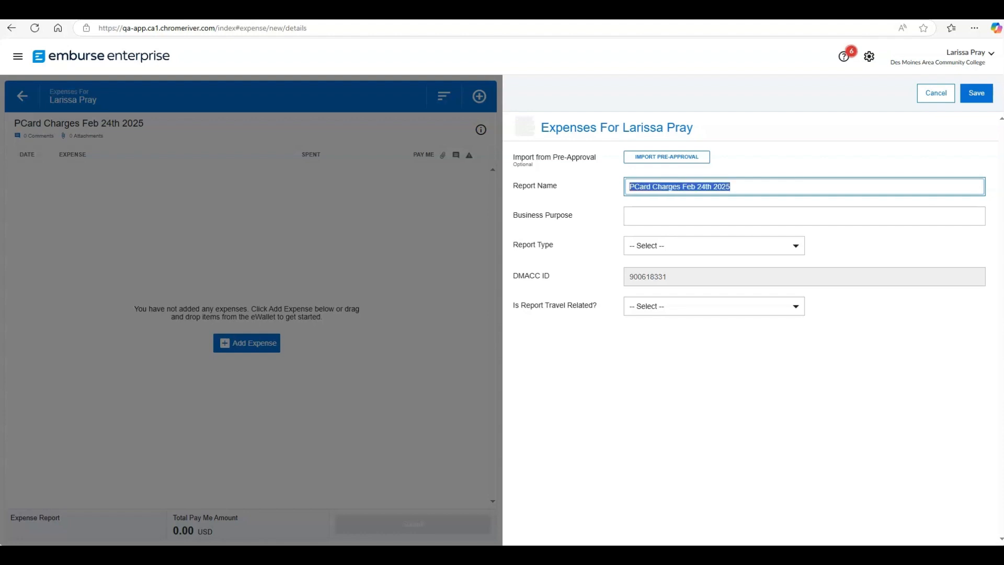
{"action": "key", "text": "BackSpace"}
{"action": "type", "text": "PCard Charges "}
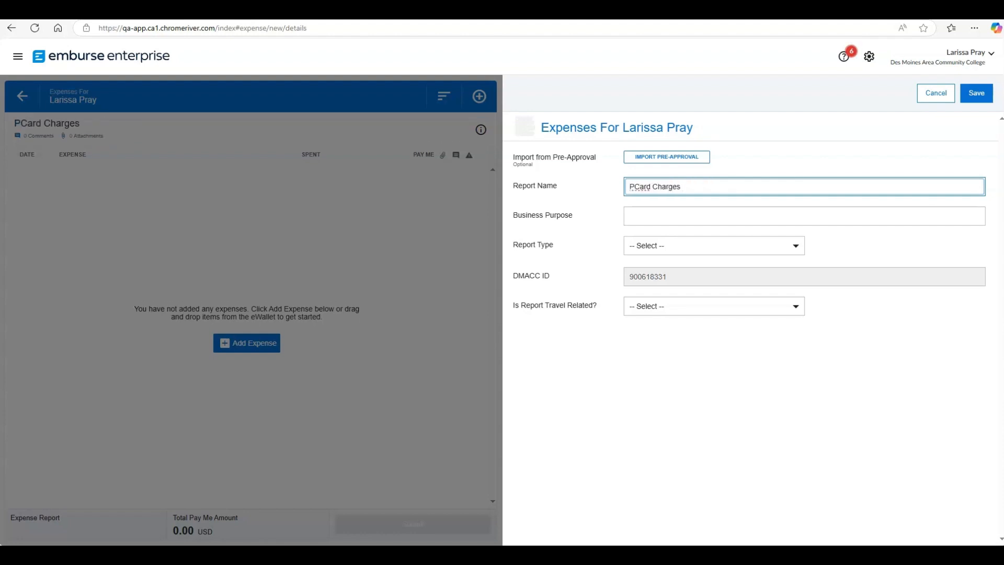
{"action": "type", "text": "French Chef Visit"}
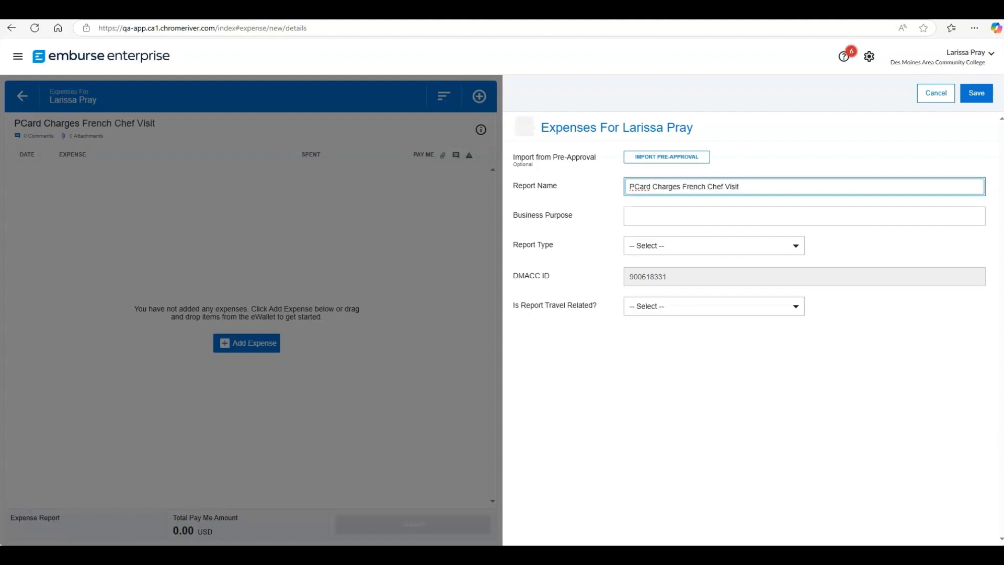
{"action": "key", "text": "ctrl+a"}
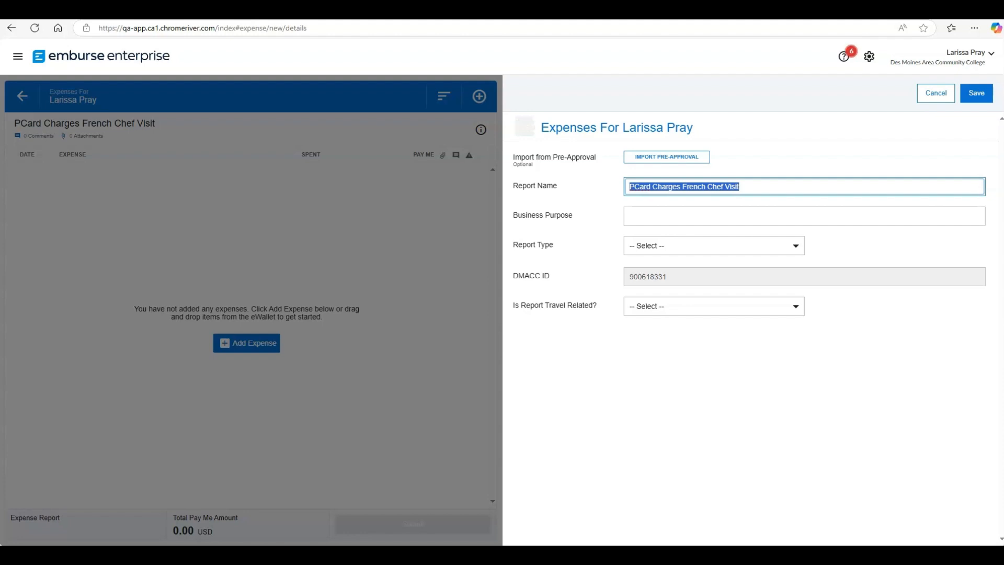
{"action": "key", "text": "BackSpace"}
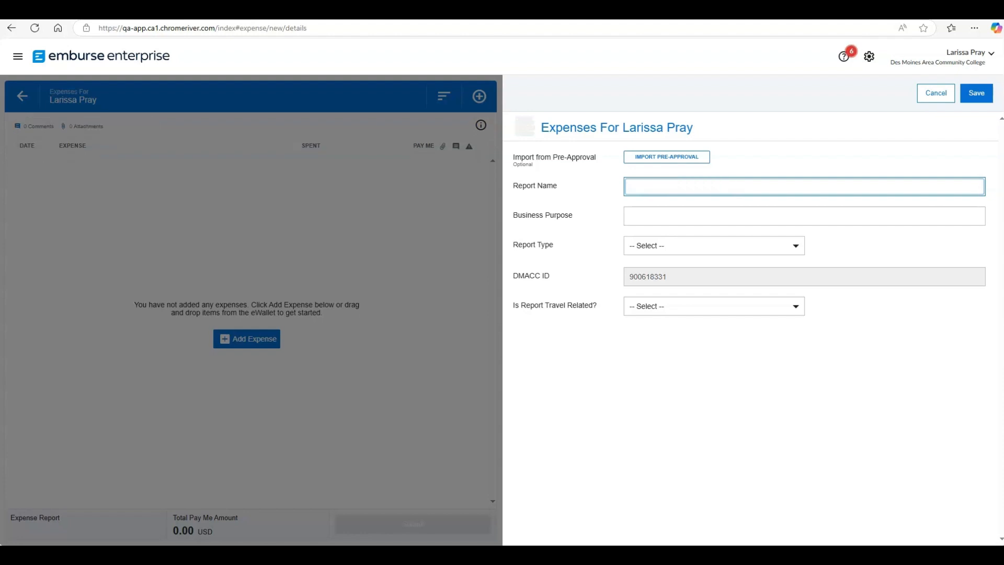
{"action": "type", "text": "W"}
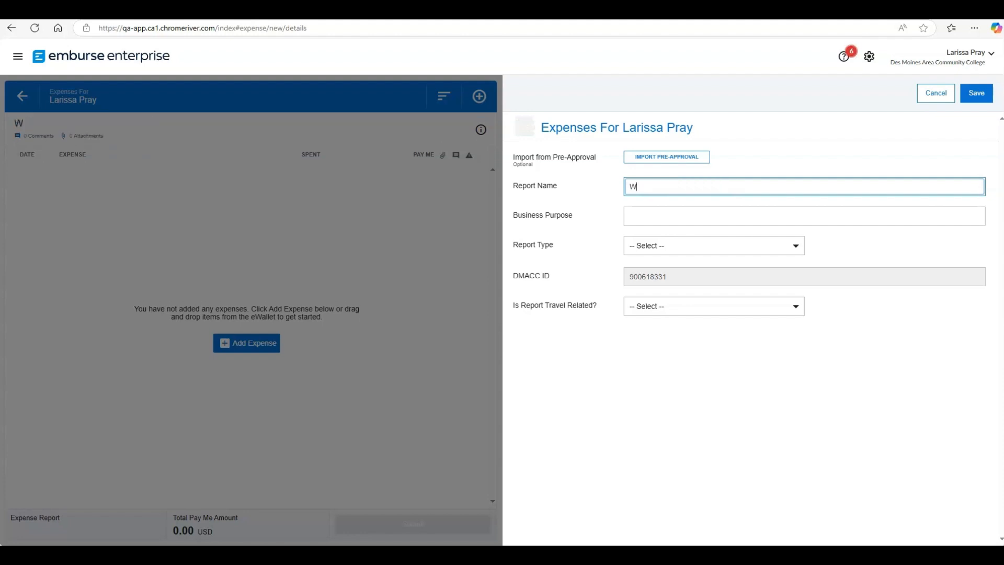
{"action": "type", "text": "eekly PCard "}
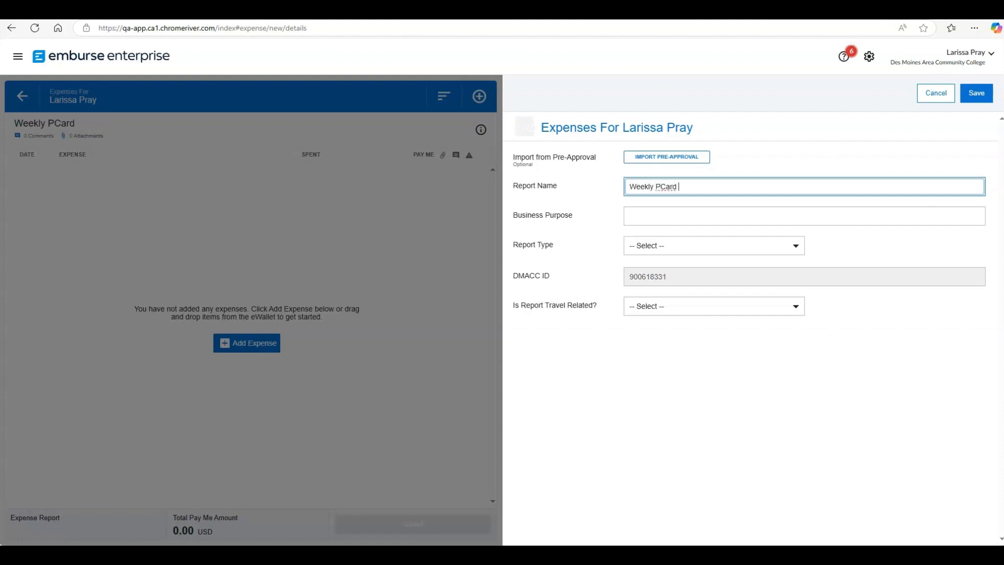
{"action": "type", "text": "Charges Grants Feb 24th"}
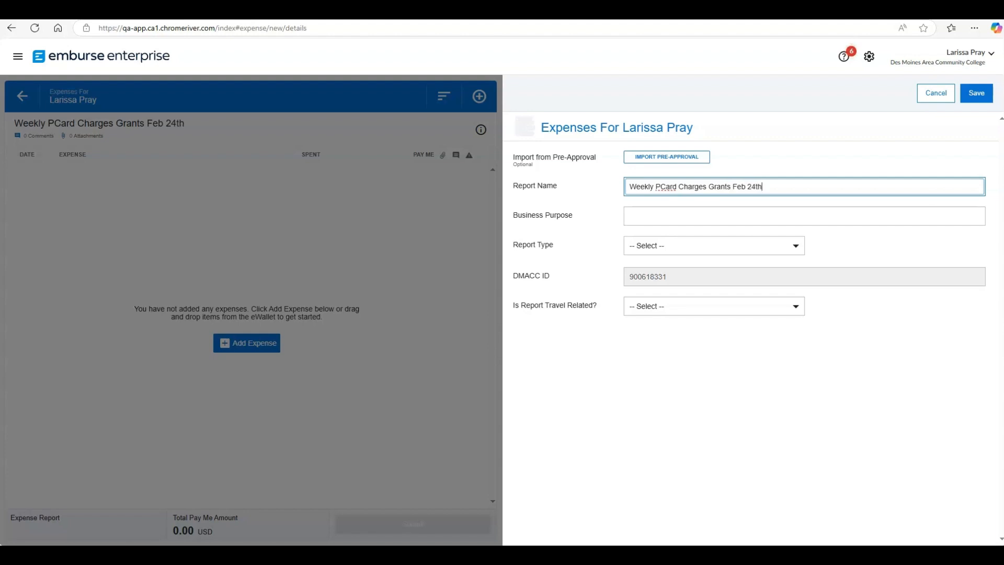
{"action": "key", "text": "ctrl+a"}
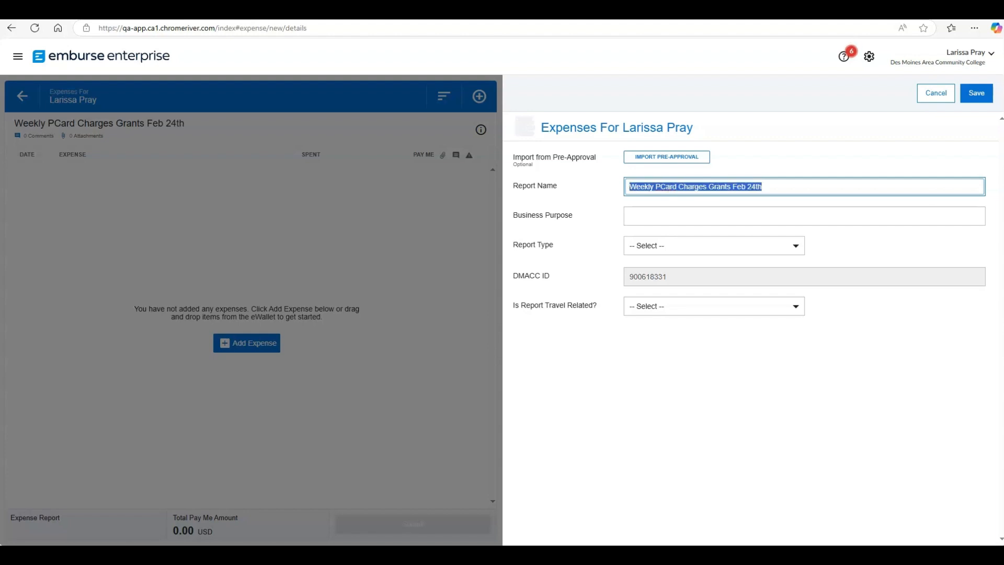
{"action": "key", "text": "BackSpace"}
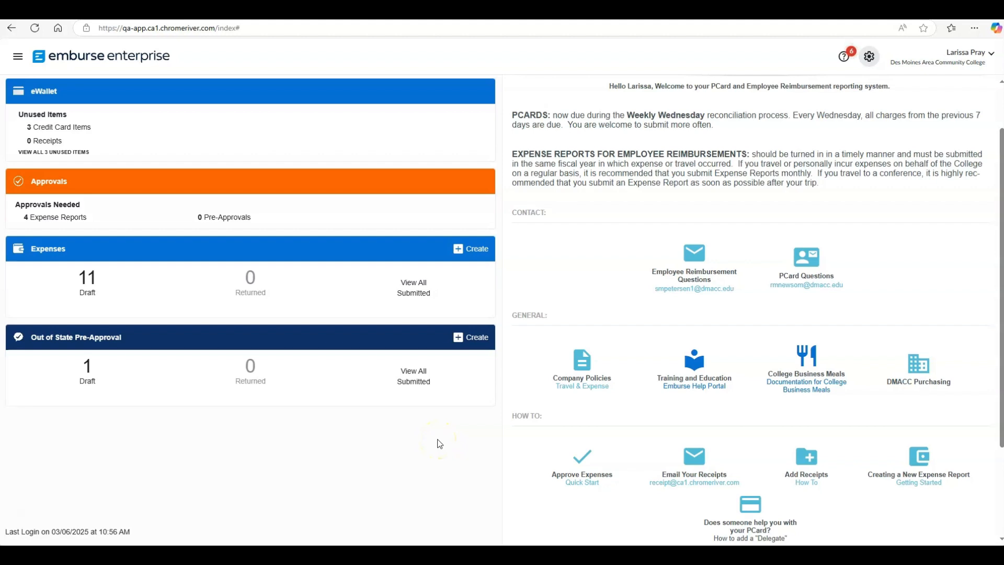
- Create a new expense report named "PCard Charges 2.24.2025"
{"action": "left_click", "coordinate": [477, 251]}
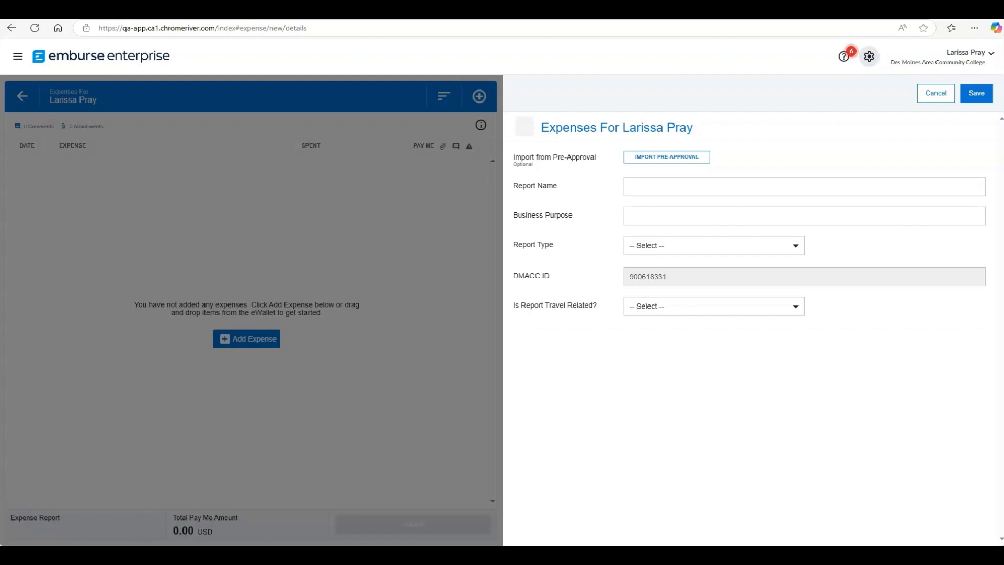
{"action": "left_click", "coordinate": [805, 187]}
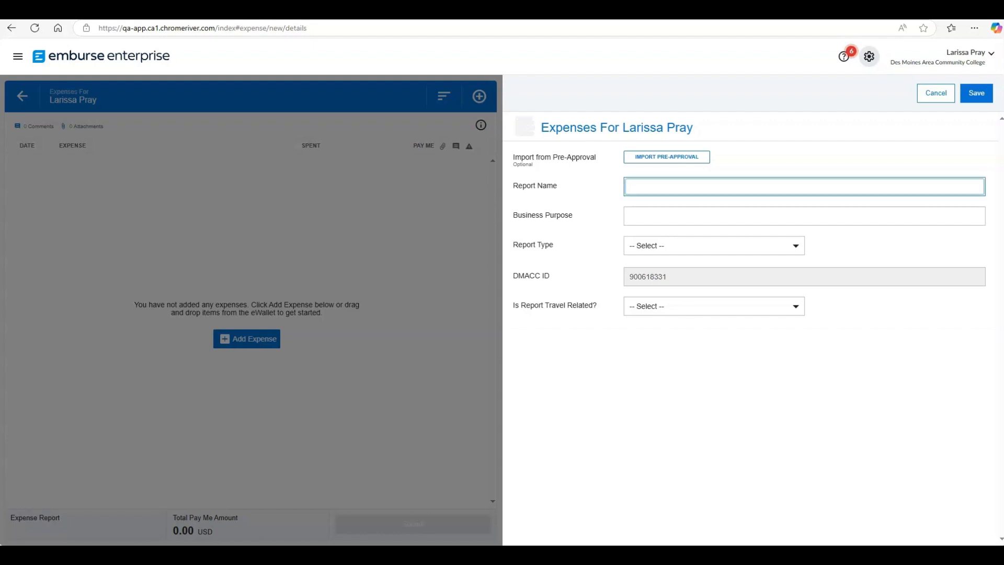
{"action": "type", "text": "PCard Char"}
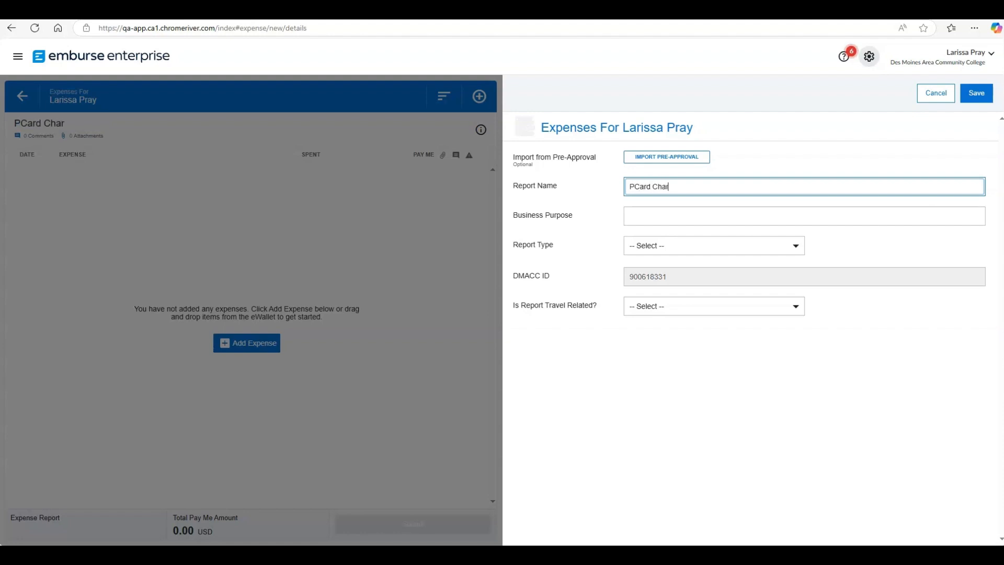
{"action": "type", "text": "ges 2.24.2025"}
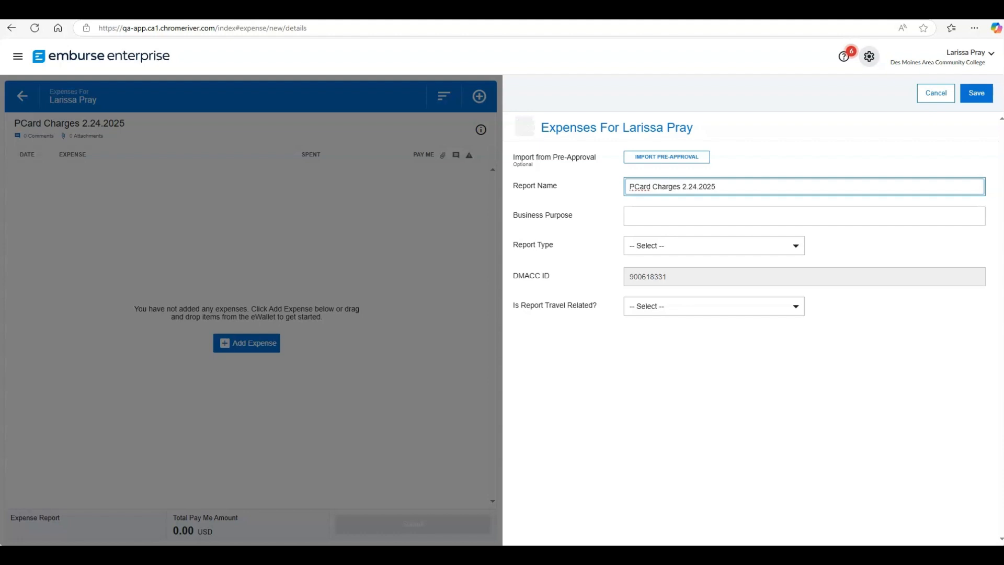
{"action": "key", "text": "Tab"}
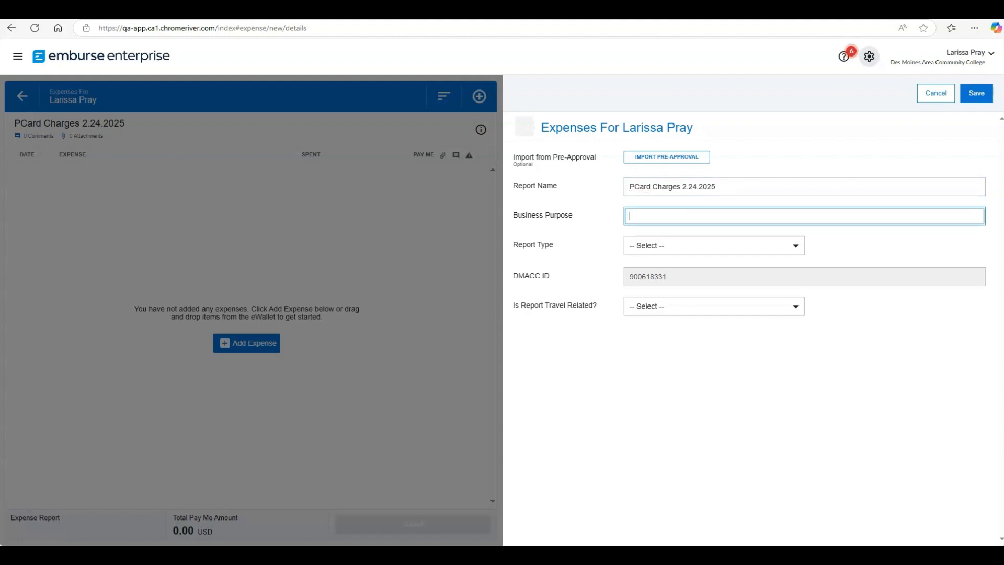
- Enter "PCard Charges" as the report's business purpose and set its report type to PCard
{"action": "type", "text": "PCard Charges"}
{"action": "key", "text": "Tab"}
{"action": "key", "text": "alt+Down"}
{"action": "key", "text": "Down"}
{"action": "key", "text": "Down"}
{"action": "key", "text": "Return"}
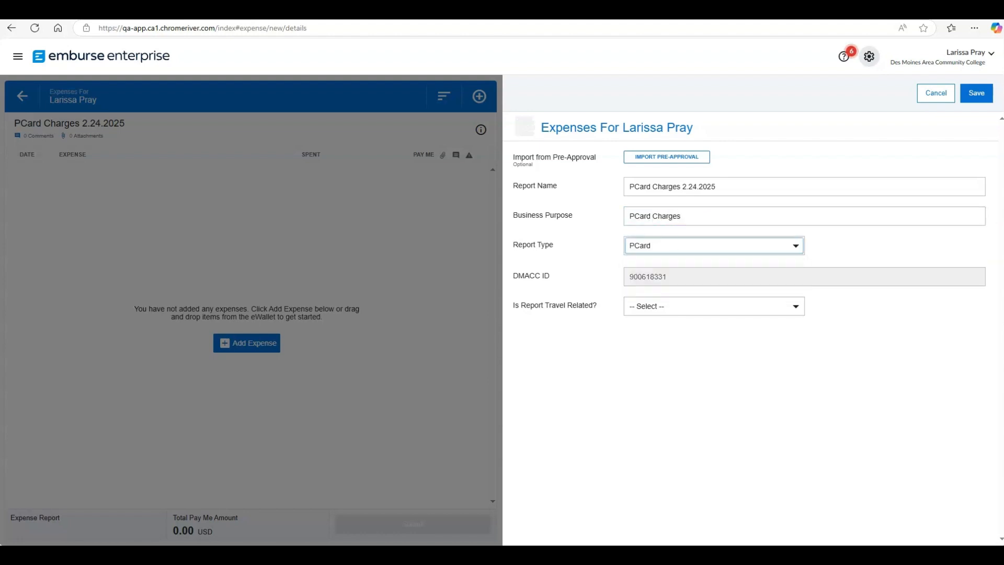
- Mark the report as travel related and try Out of State as the type of travel
{"action": "key", "text": "Tab"}
{"action": "key", "text": "alt+Down"}
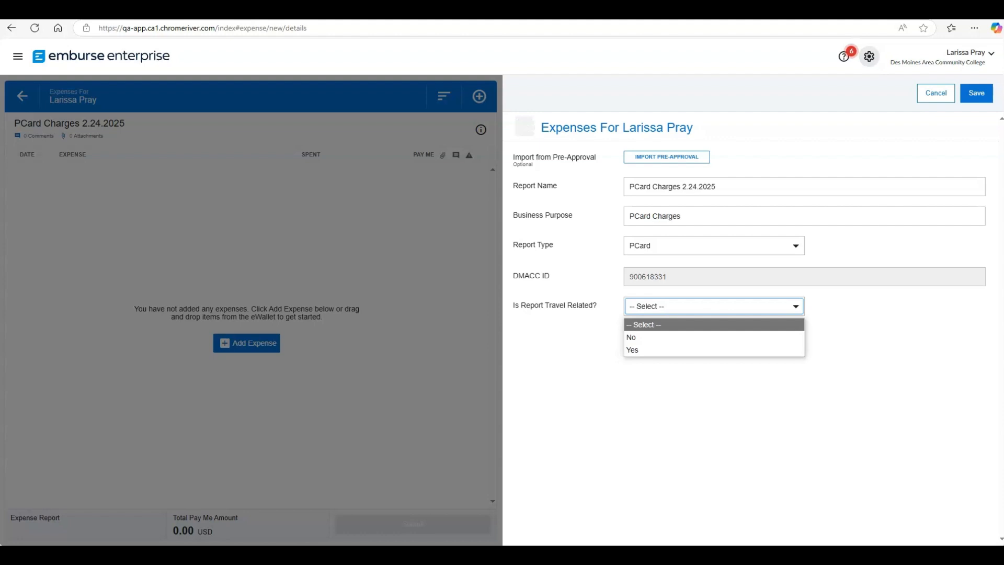
{"action": "key", "text": "Down"}
{"action": "key", "text": "Down"}
{"action": "key", "text": "Return"}
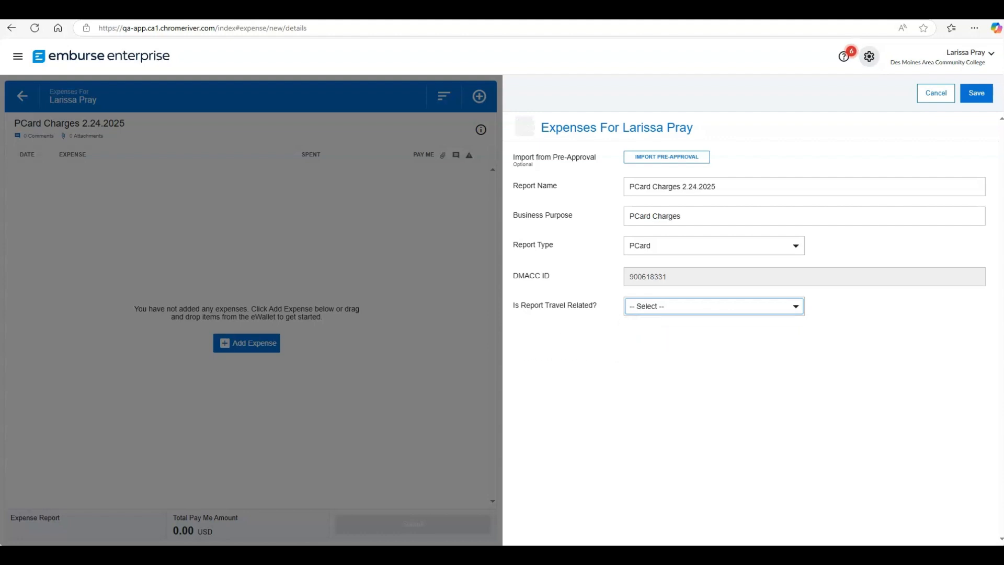
{"action": "key", "text": "Tab"}
{"action": "key", "text": "alt+Down"}
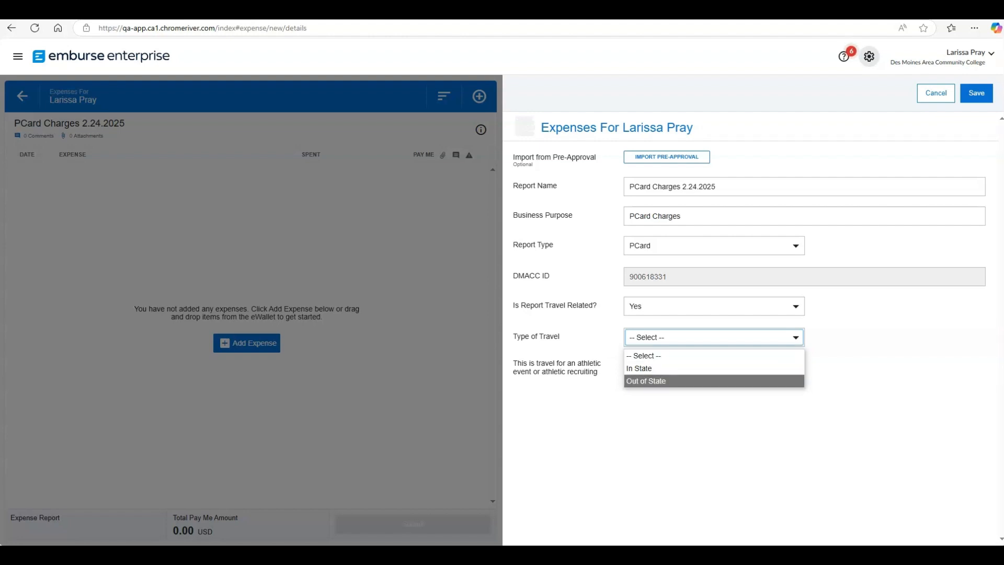
{"action": "left_click", "coordinate": [646, 381]}
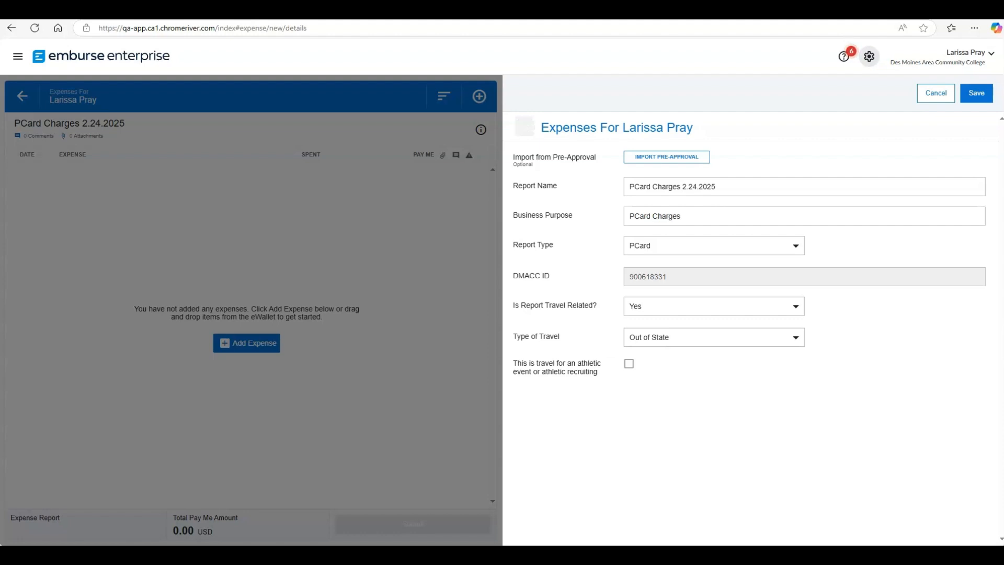
{"action": "left_click", "coordinate": [629, 363]}
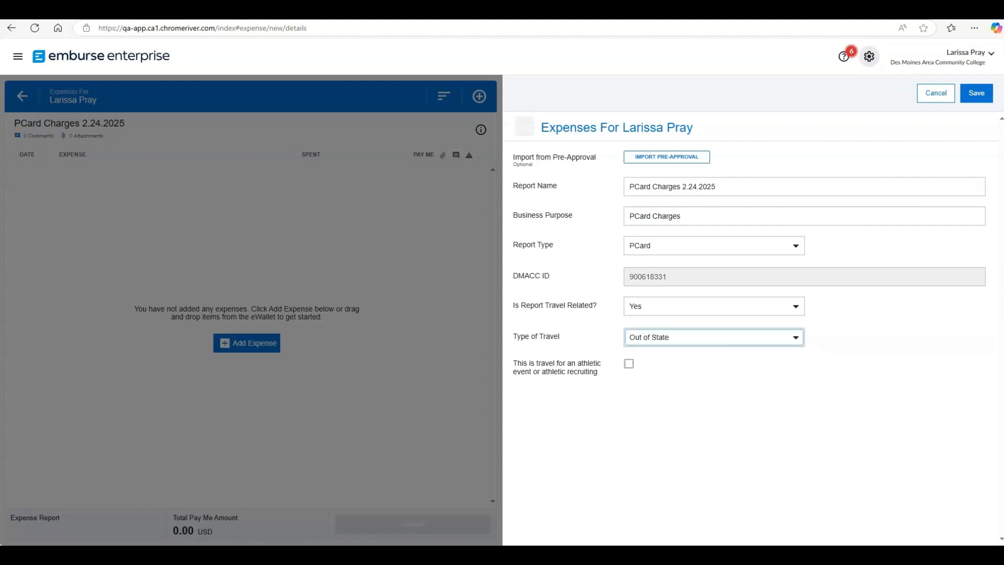
{"action": "left_click", "coordinate": [714, 338]}
{"action": "left_click", "coordinate": [649, 356]}
- Set "Is Report Travel Related?" to No and save the report header
{"action": "left_click", "coordinate": [714, 306]}
{"action": "left_click", "coordinate": [633, 337]}
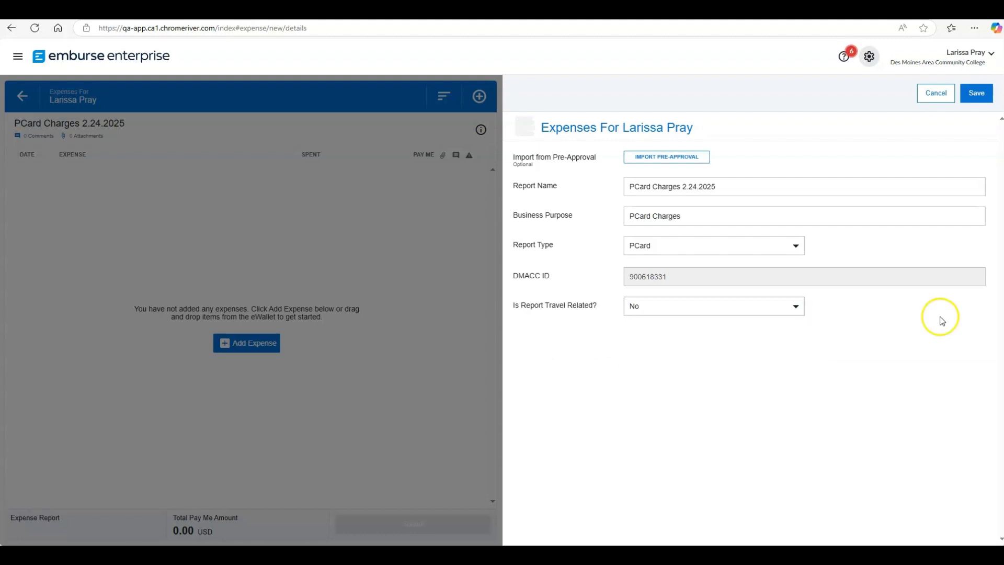
{"action": "left_click", "coordinate": [974, 93]}
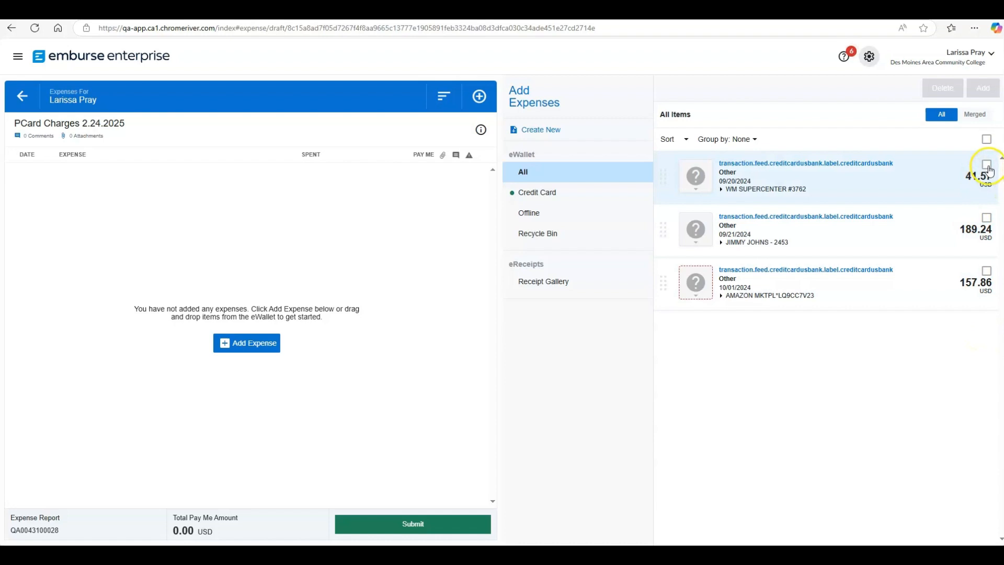
{"action": "left_click", "coordinate": [987, 186]}
{"action": "left_click", "coordinate": [986, 217]}
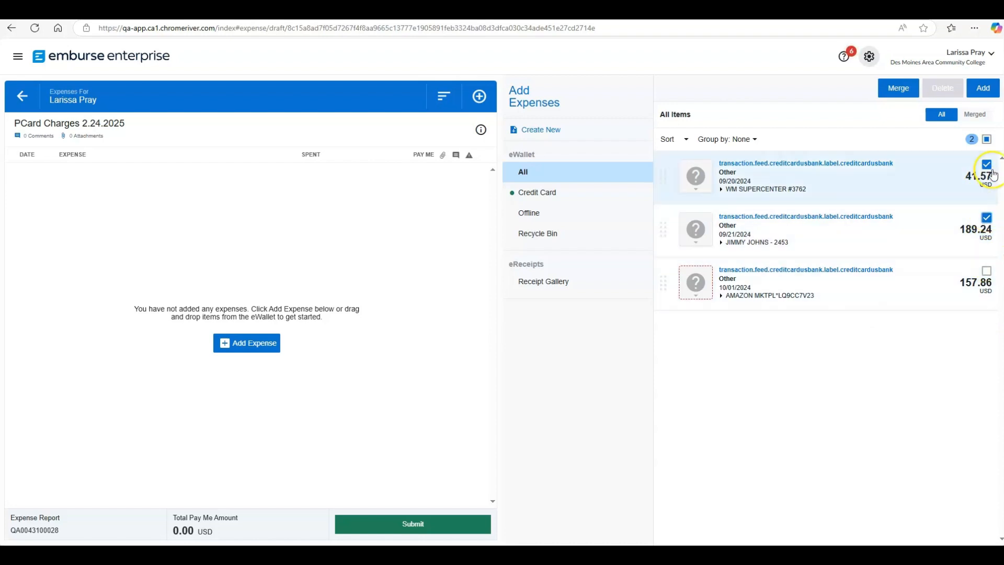
{"action": "left_click", "coordinate": [986, 139]}
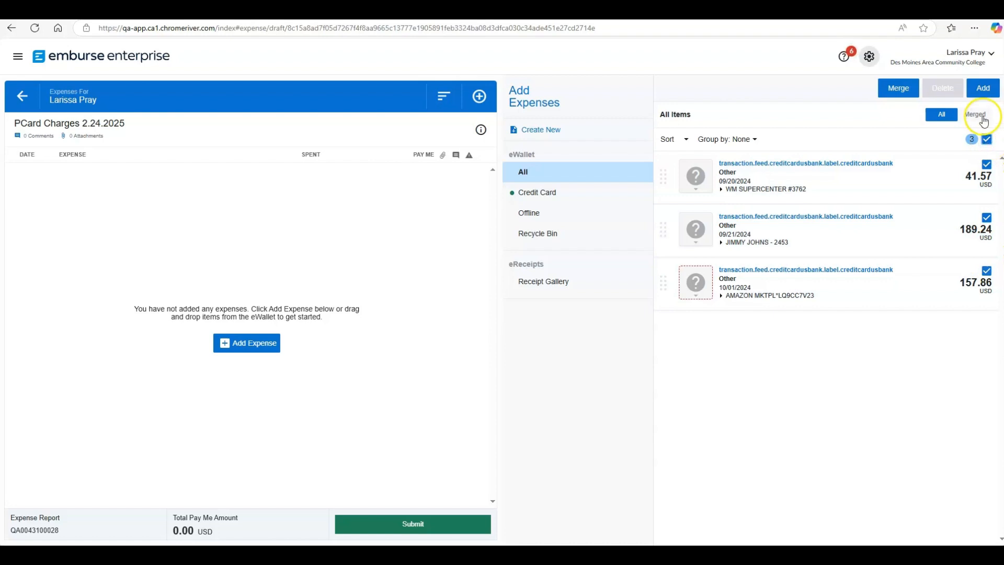
{"action": "left_click", "coordinate": [983, 89]}
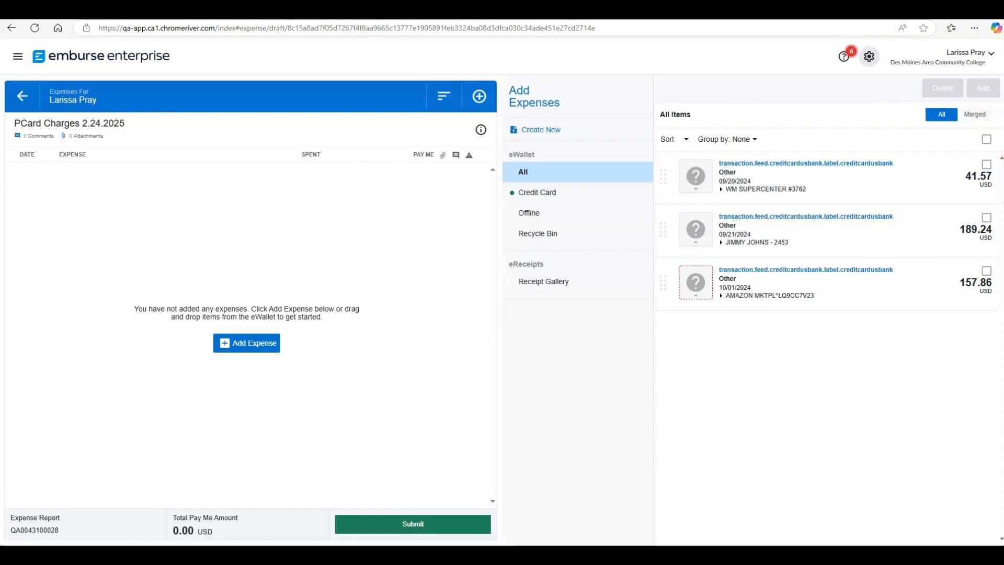
- Add the WM SUPERCENTER charge to the report with Books / Publications under Professional Development as its expense type
{"action": "left_click", "coordinate": [987, 164]}
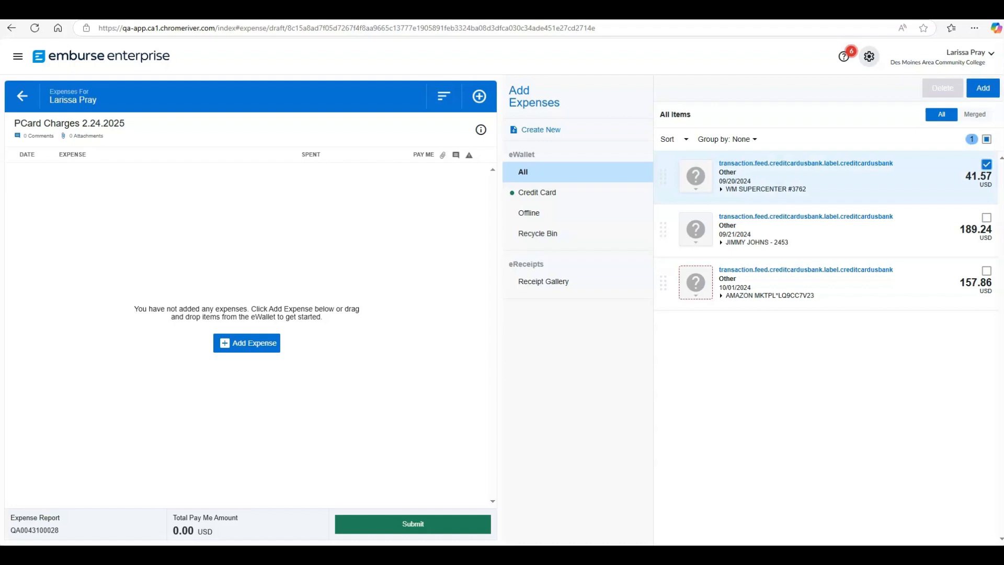
{"action": "left_click", "coordinate": [983, 88]}
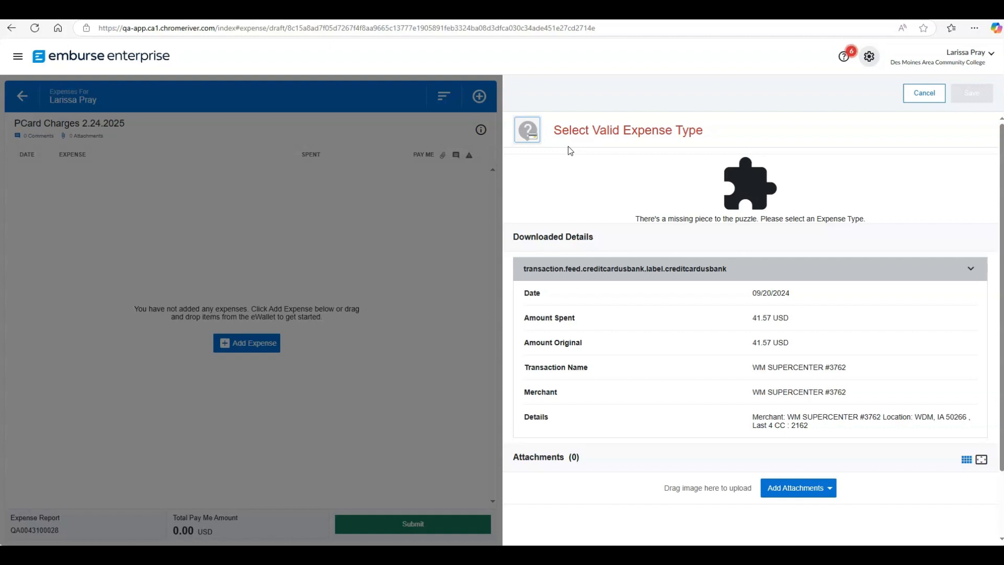
{"action": "left_click", "coordinate": [530, 135]}
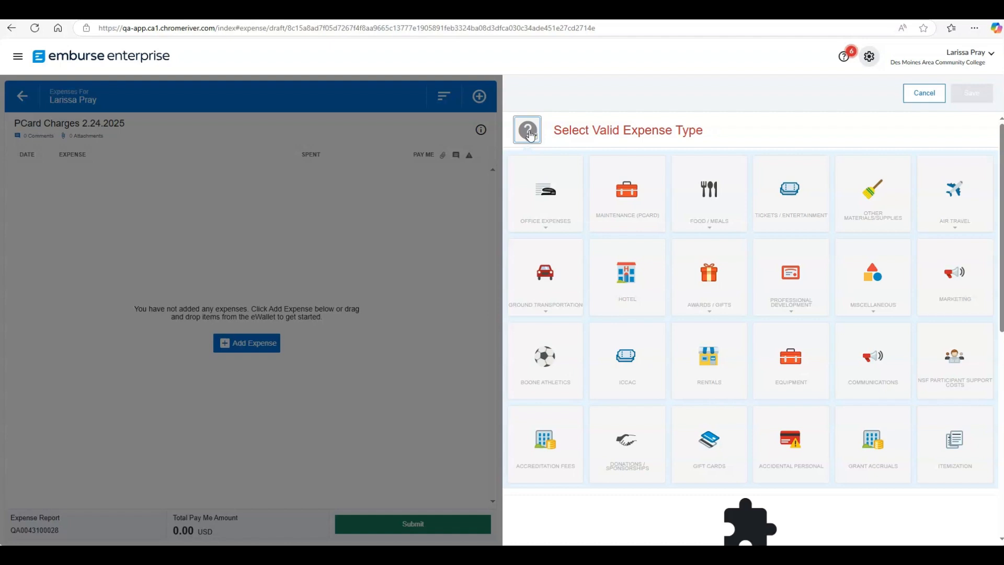
{"action": "left_click", "coordinate": [530, 135]}
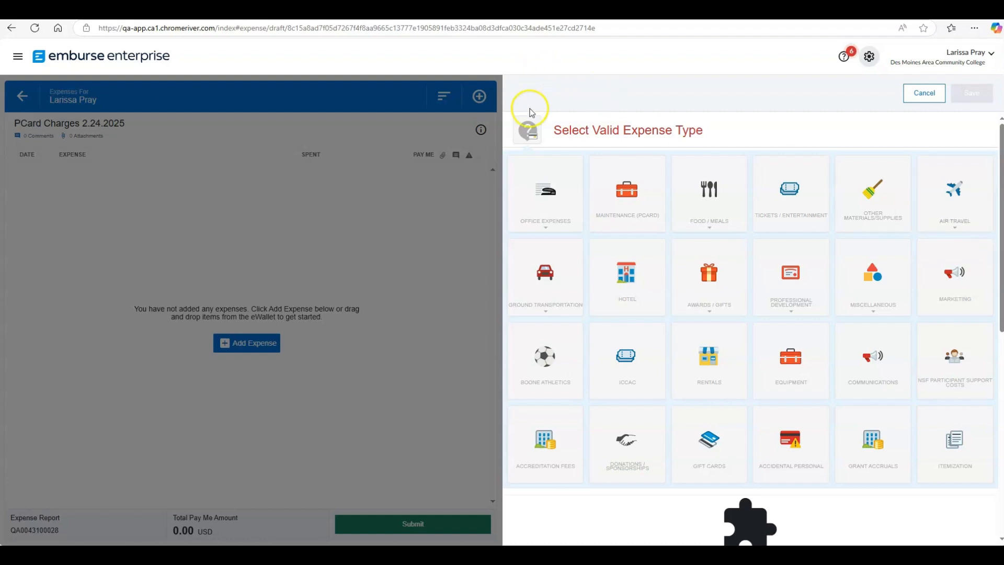
{"action": "left_click", "coordinate": [536, 145]}
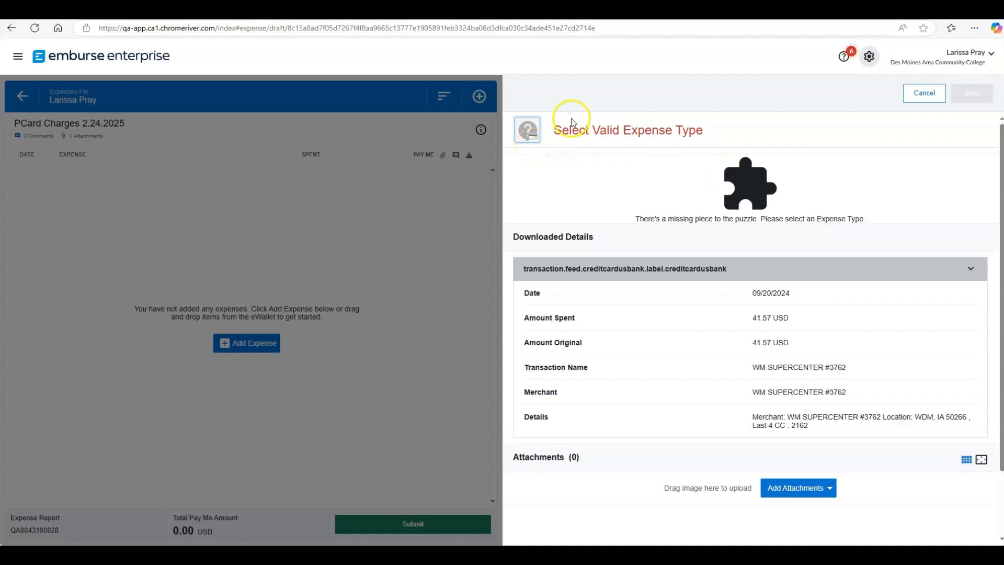
{"action": "left_click", "coordinate": [532, 134]}
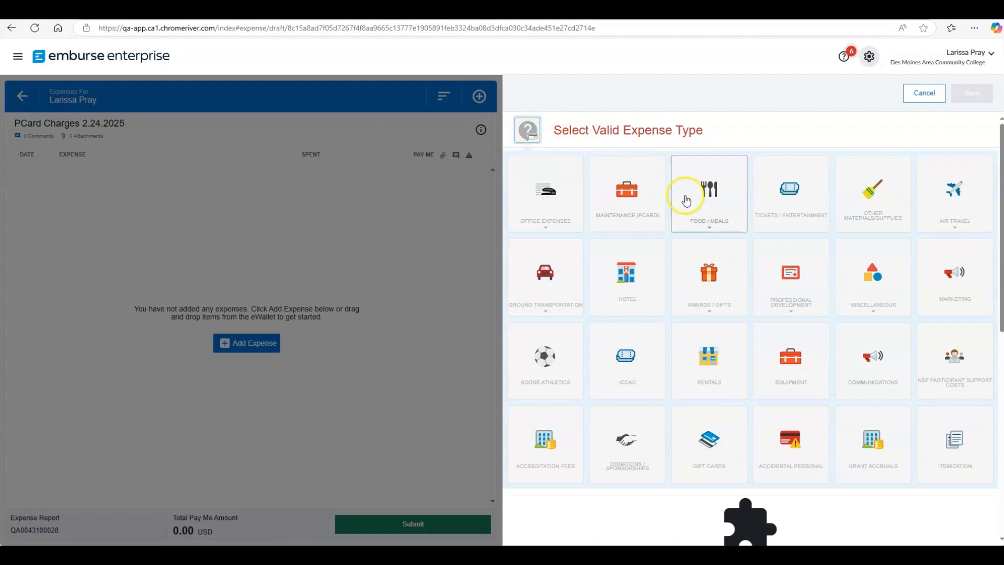
{"action": "left_click", "coordinate": [805, 288]}
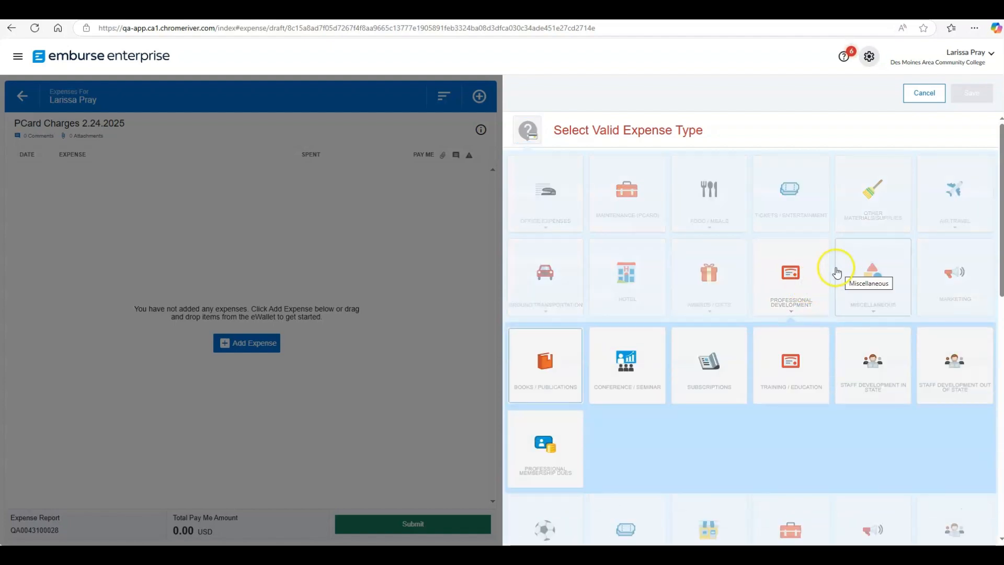
{"action": "left_click", "coordinate": [560, 380]}
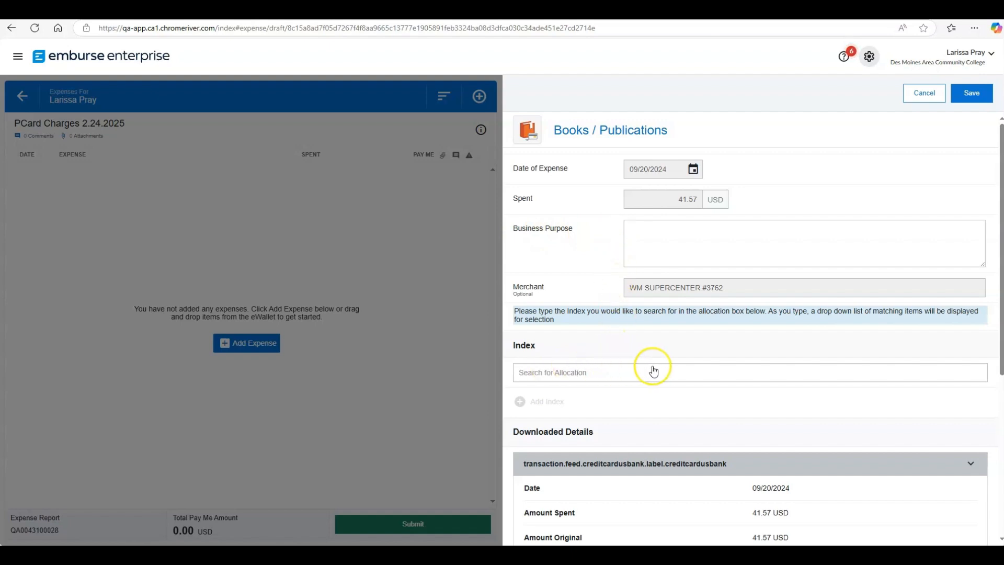
- Enter "Books bought for professional development event" as the expense's business purpose and allocate it to the CONOFF - Office of Controller index
{"action": "scroll", "coordinate": [717, 399], "scroll_direction": "down", "scroll_amount": 5}
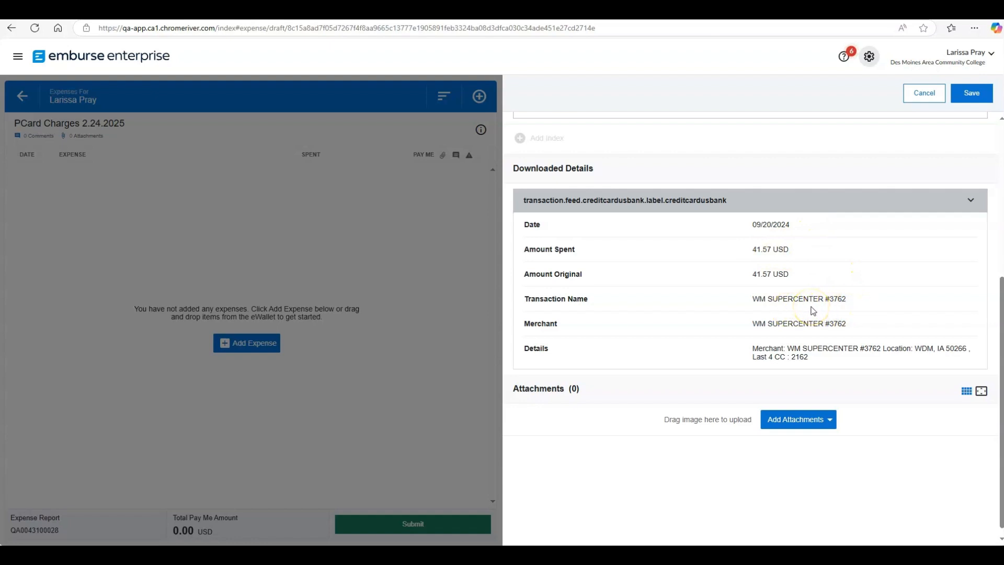
{"action": "scroll", "coordinate": [812, 310], "scroll_direction": "up", "scroll_amount": 5}
{"action": "left_click", "coordinate": [629, 228]}
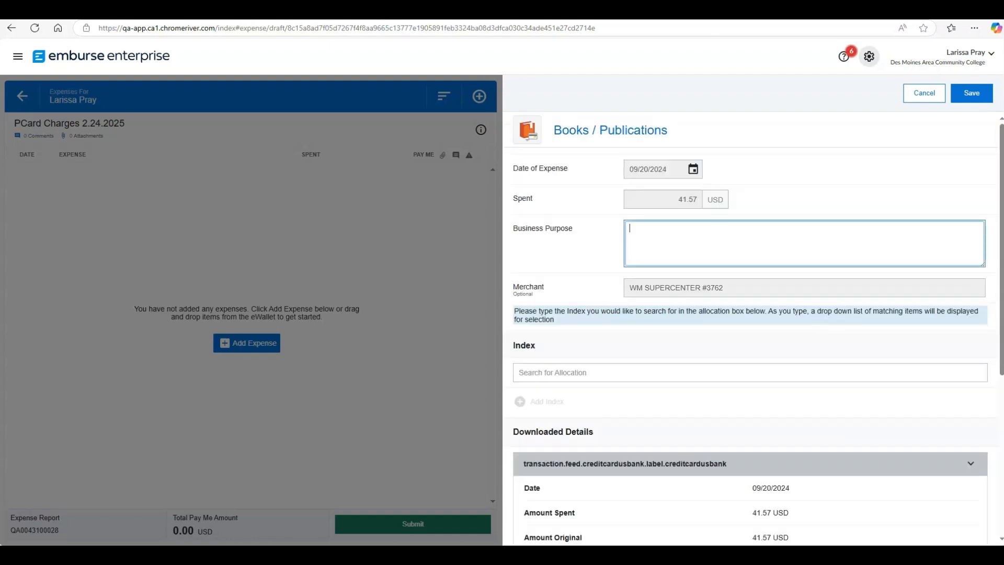
{"action": "type", "text": "Books bought for professional deve"}
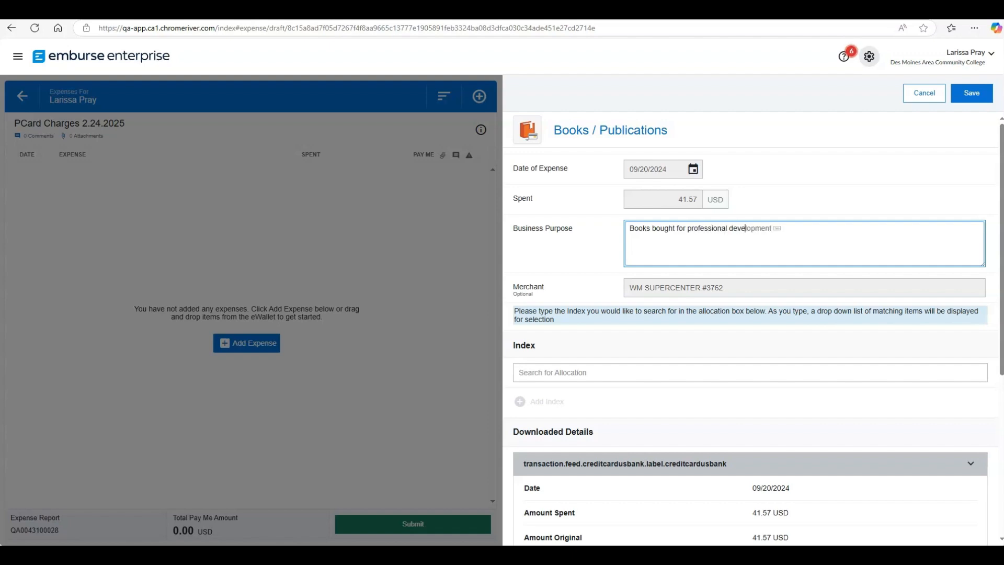
{"action": "type", "text": "lopment event"}
{"action": "left_click", "coordinate": [750, 373]}
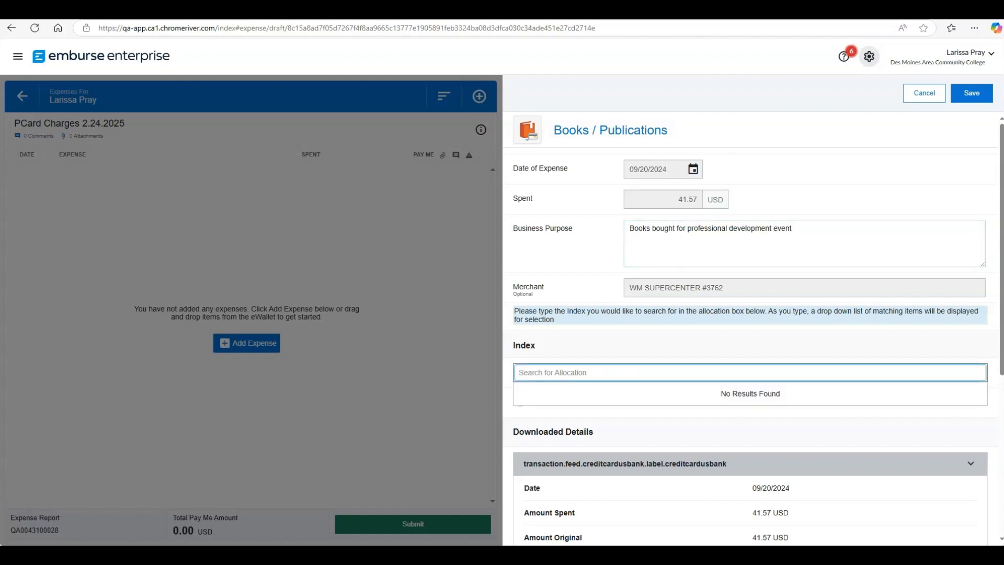
{"action": "type", "text": "conofft"}
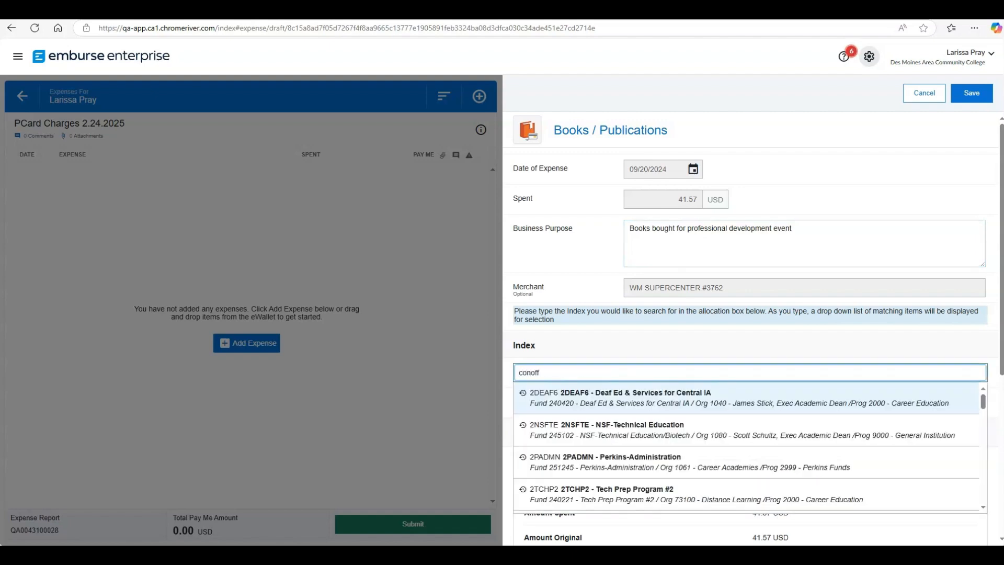
{"action": "key", "text": "Return"}
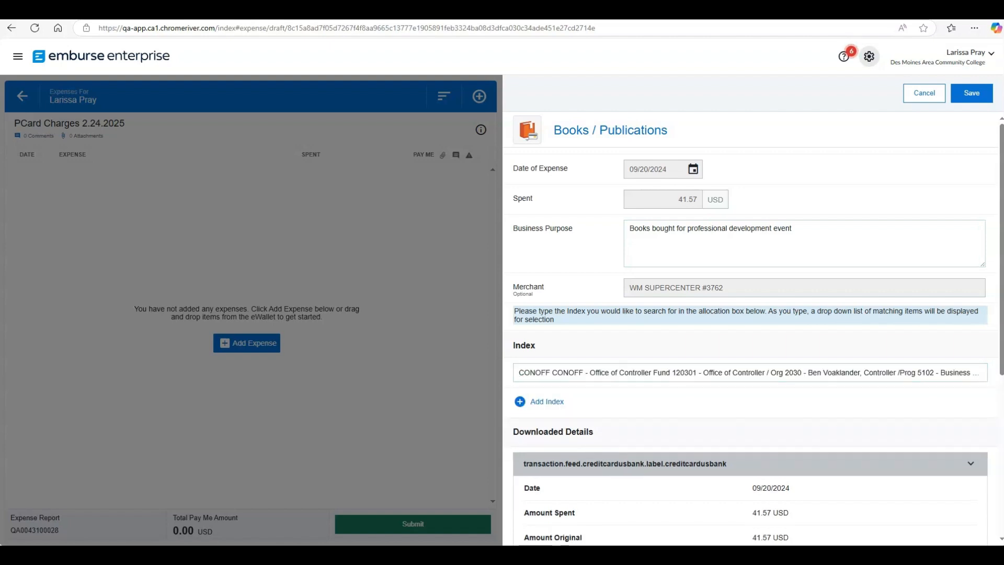
- Attach a receipt file to the Books / Publications expense and save the expense
{"action": "scroll", "coordinate": [751, 325], "scroll_direction": "down", "scroll_amount": 5}
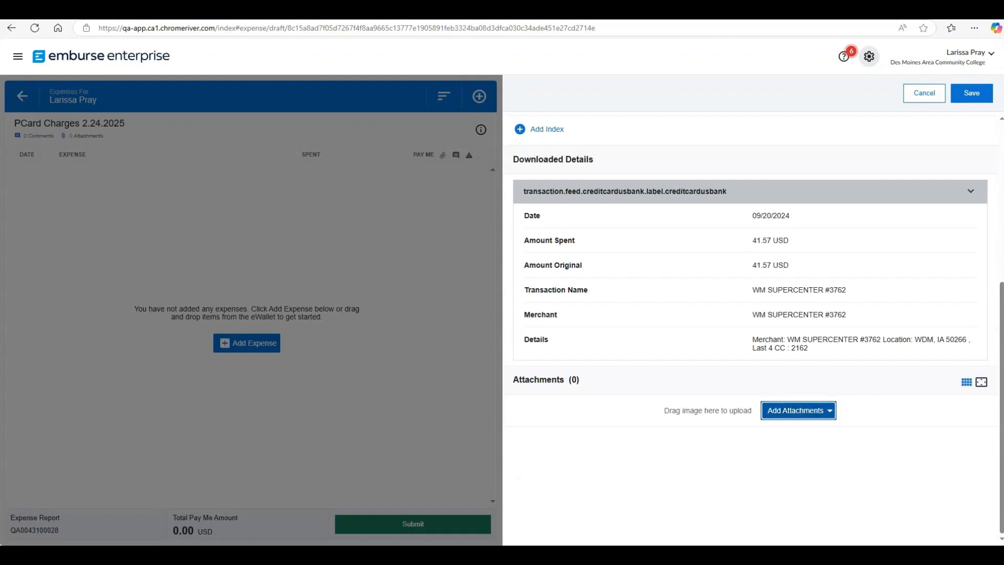
{"action": "left_click", "coordinate": [798, 410]}
{"action": "left_click", "coordinate": [773, 458]}
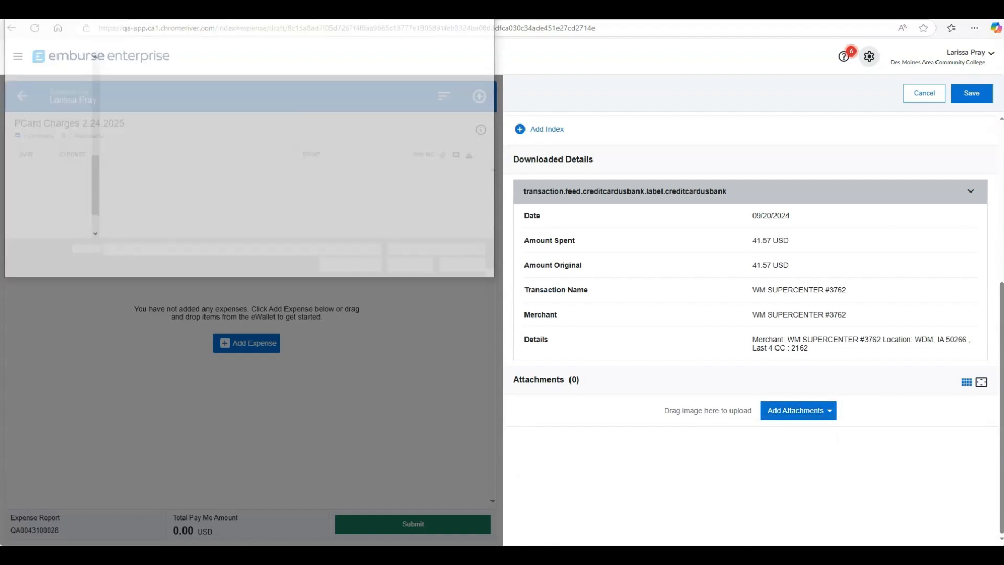
{"action": "left_click", "coordinate": [150, 172]}
{"action": "key", "text": "Return"}
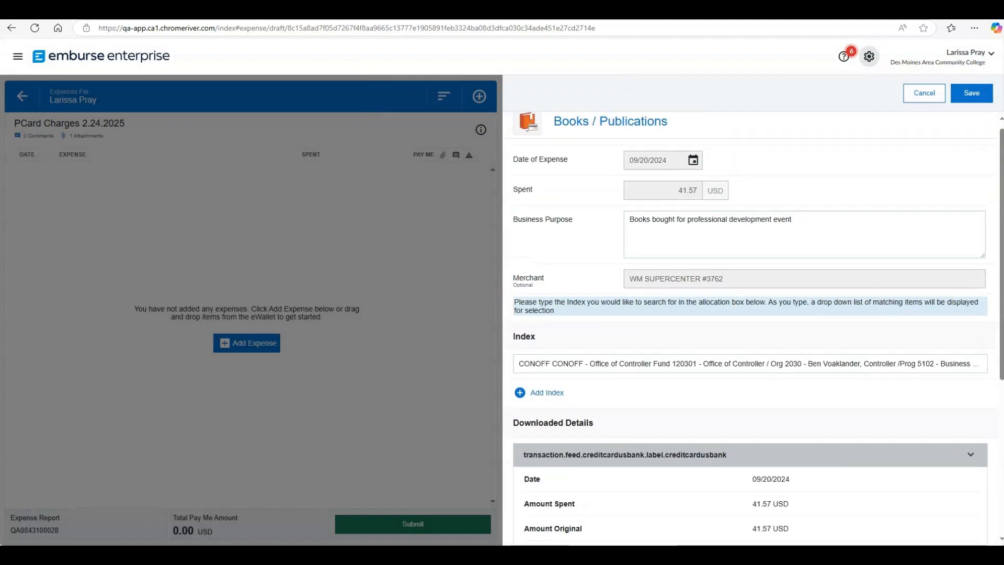
{"action": "left_click", "coordinate": [972, 92]}
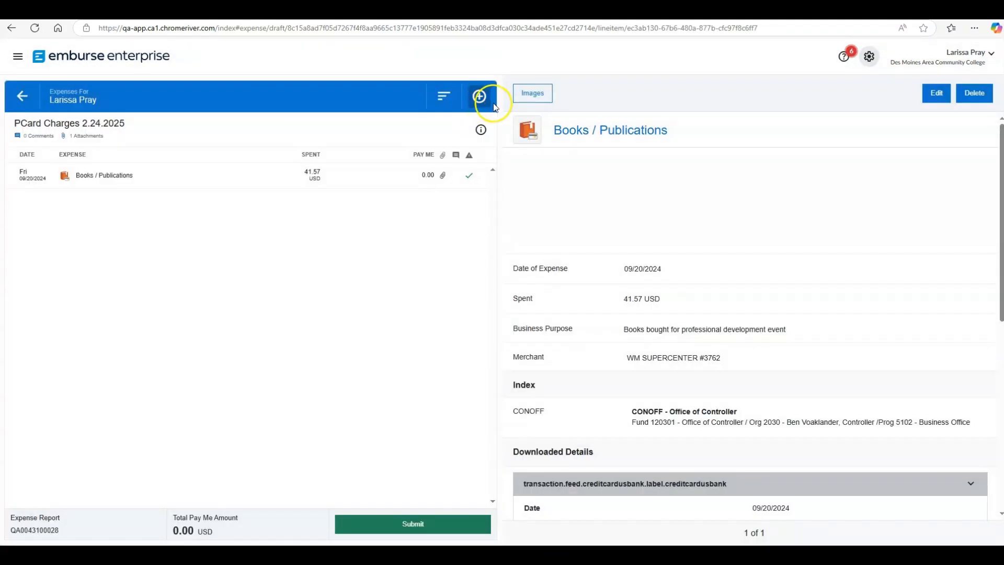
- Add the Amazon charge to the report with Maintenance (PCard) as its expense type
{"action": "left_click", "coordinate": [482, 101]}
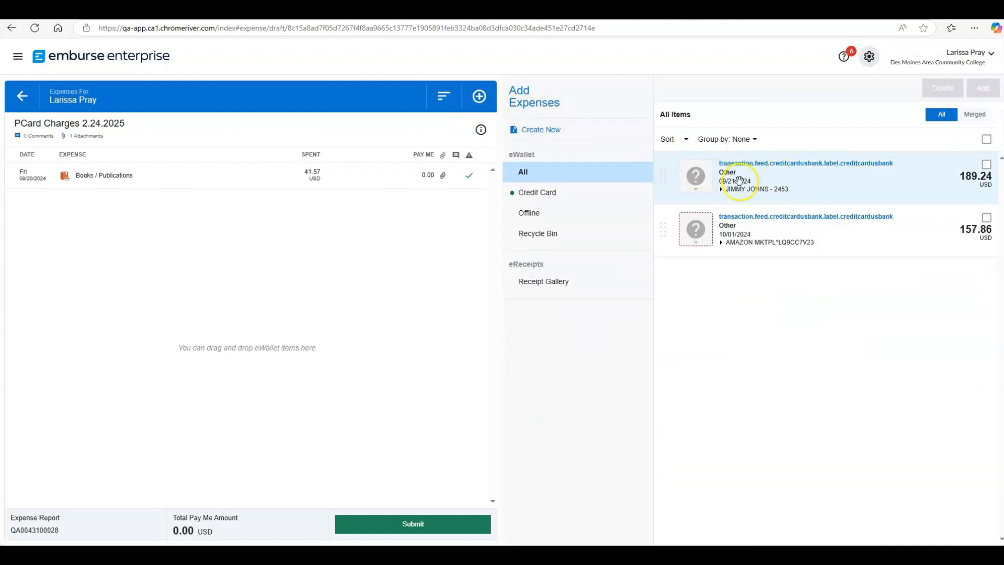
{"action": "left_click", "coordinate": [986, 217]}
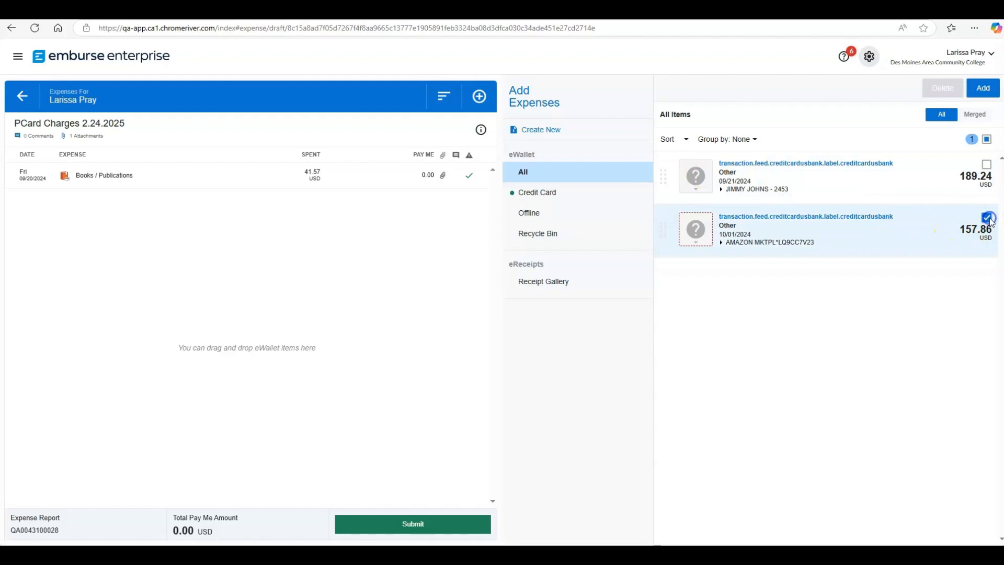
{"action": "left_click", "coordinate": [985, 91]}
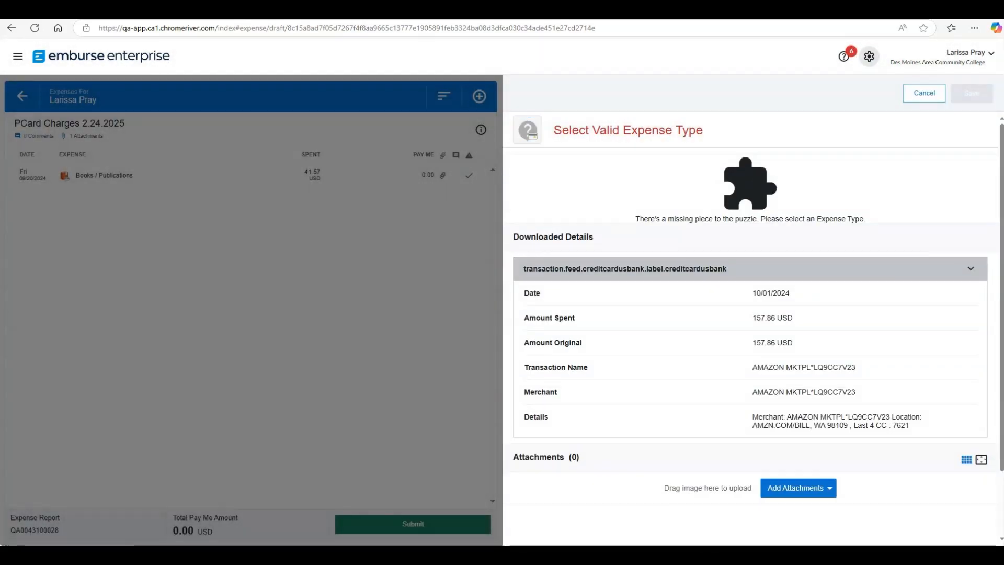
{"action": "left_click", "coordinate": [525, 136]}
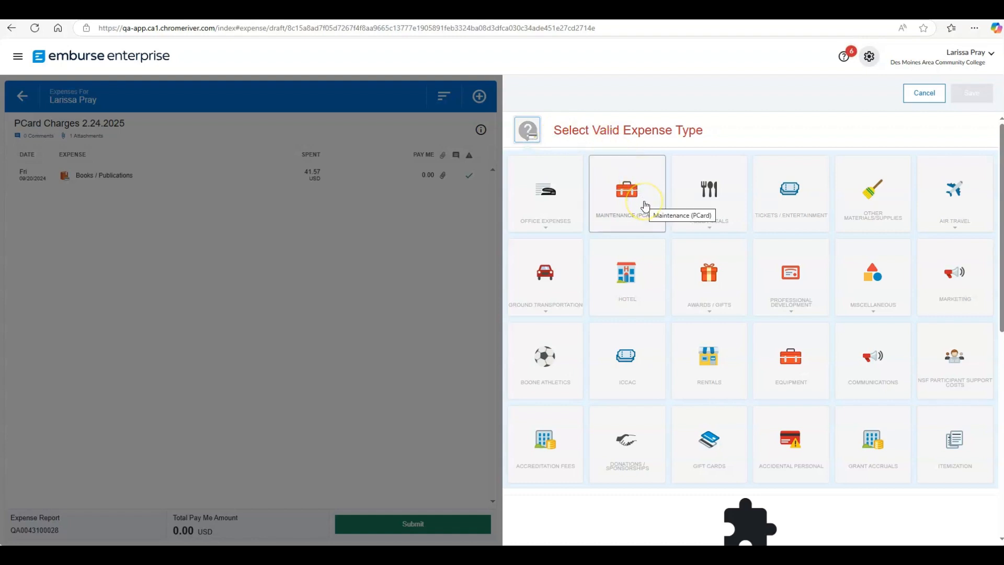
{"action": "left_click", "coordinate": [628, 231]}
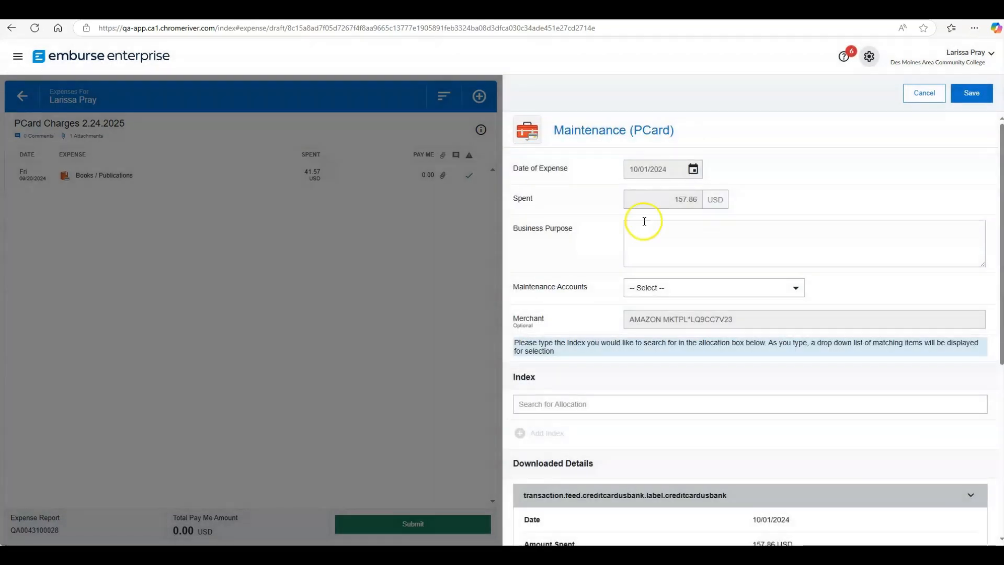
- Set the expense's maintenance account to Materials/Supplies-Landscaping
{"action": "left_click", "coordinate": [663, 235]}
{"action": "left_click", "coordinate": [715, 288]}
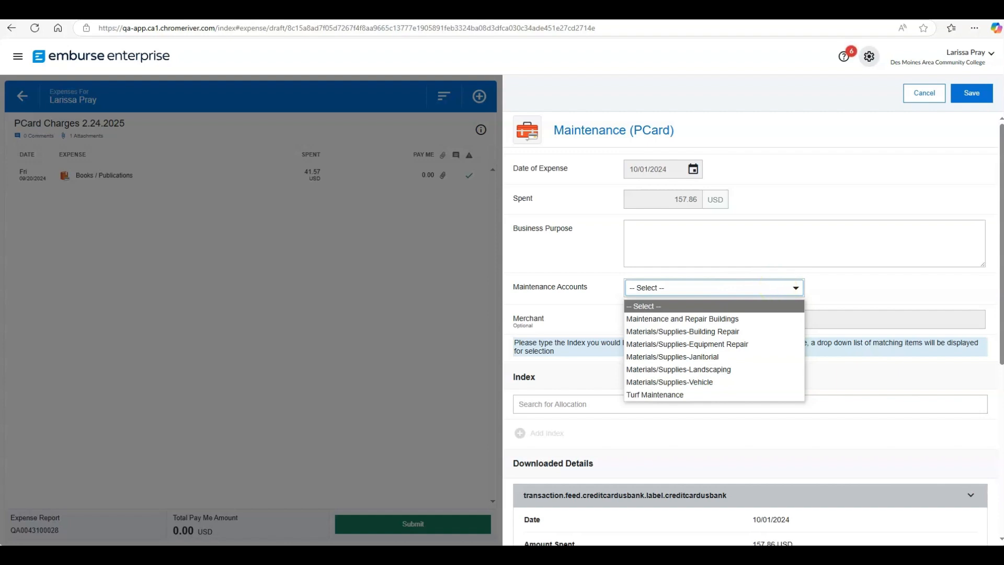
{"action": "key", "text": "Down"}
{"action": "key", "text": "Down"}
{"action": "key", "text": "Down"}
{"action": "key", "text": "Down"}
{"action": "key", "text": "Down"}
{"action": "key", "text": "Return"}
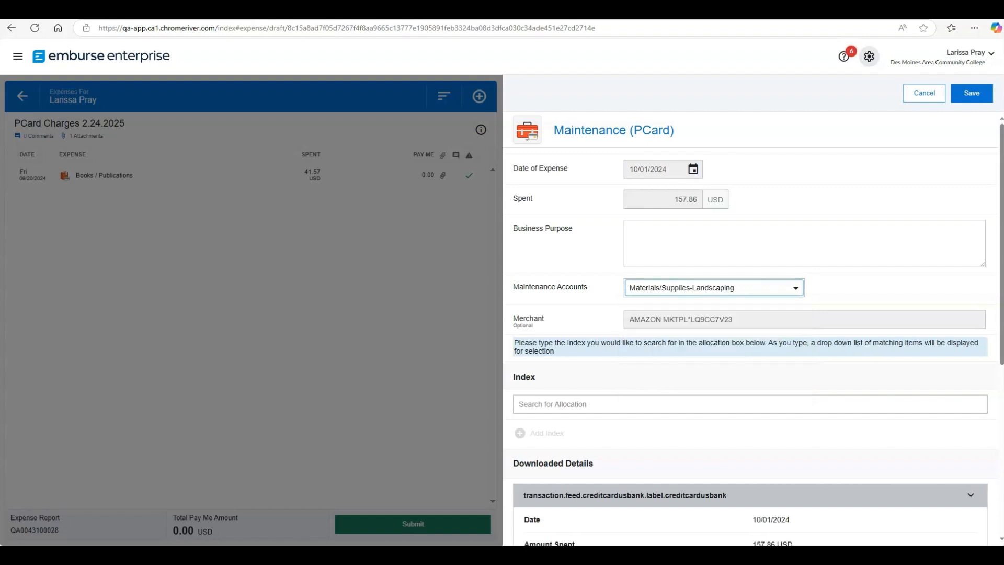
- Enter "Spot treatment weedkiller" as the business purpose and allocate the maintenance expense to the CONOFF - Office of Controller index
{"action": "left_click", "coordinate": [732, 243]}
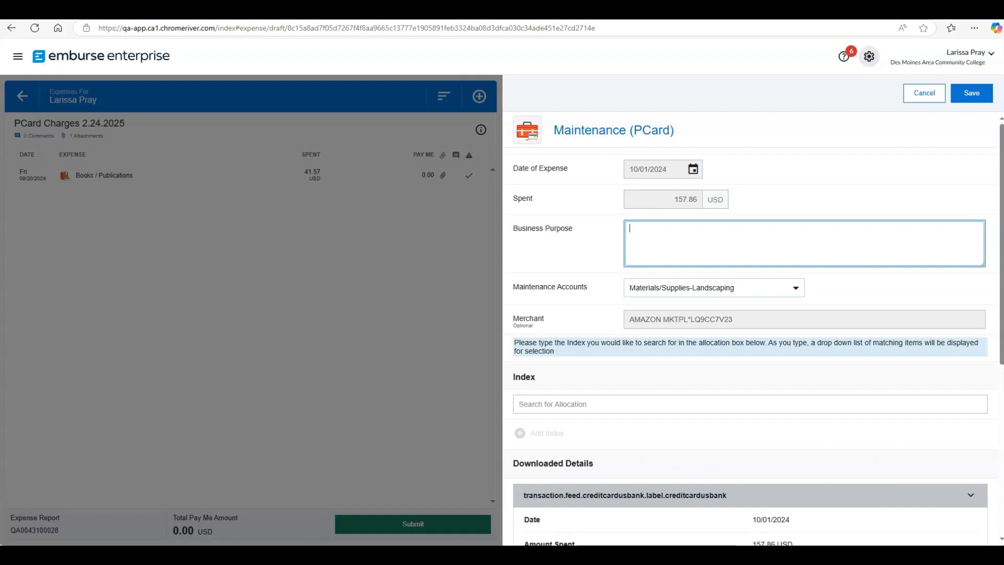
{"action": "type", "text": "Spot treatment we"}
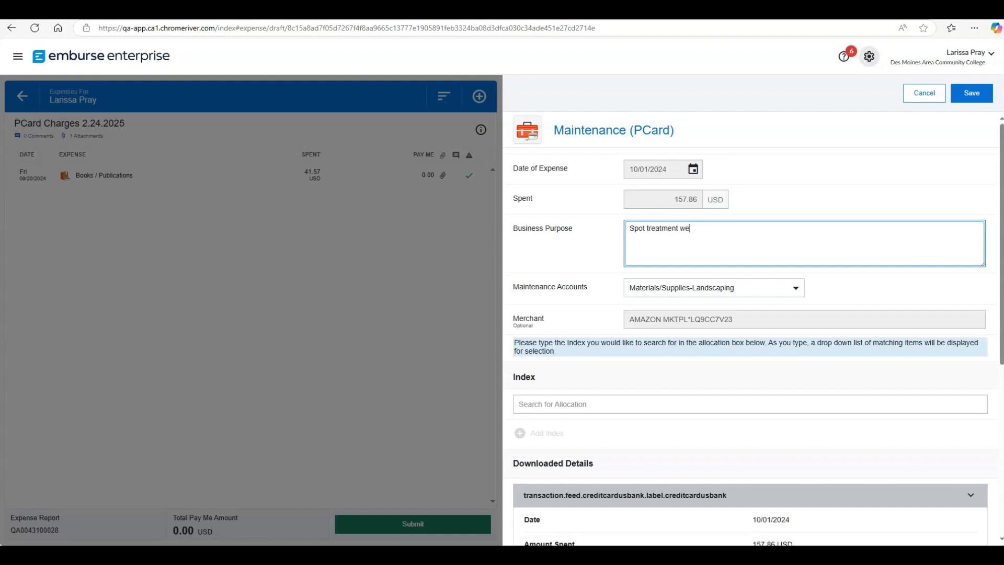
{"action": "type", "text": "edkiller"}
{"action": "left_click", "coordinate": [750, 404]}
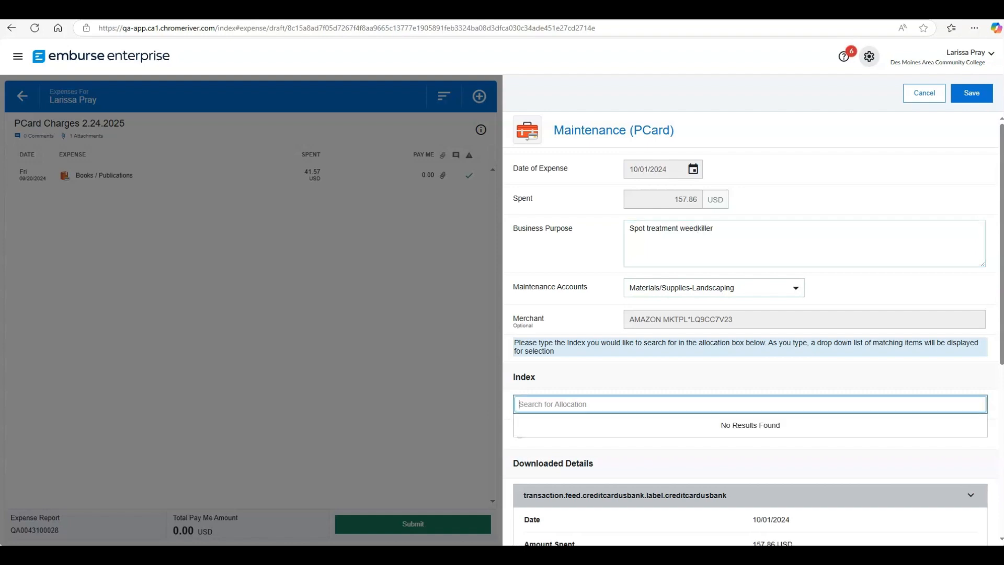
{"action": "type", "text": "Conoff"}
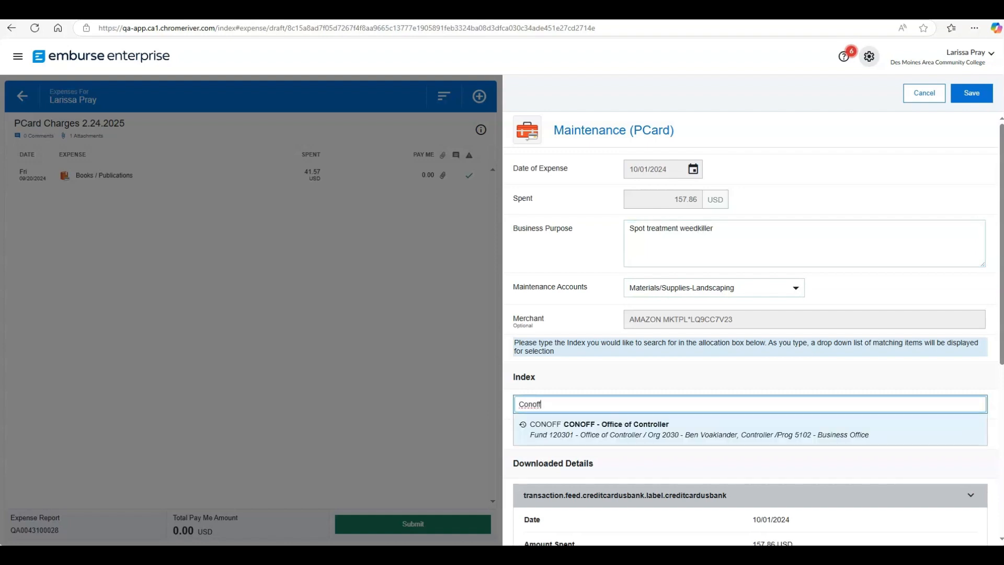
{"action": "scroll", "coordinate": [750, 328], "scroll_direction": "down", "scroll_amount": 1}
{"action": "left_click", "coordinate": [695, 377]}
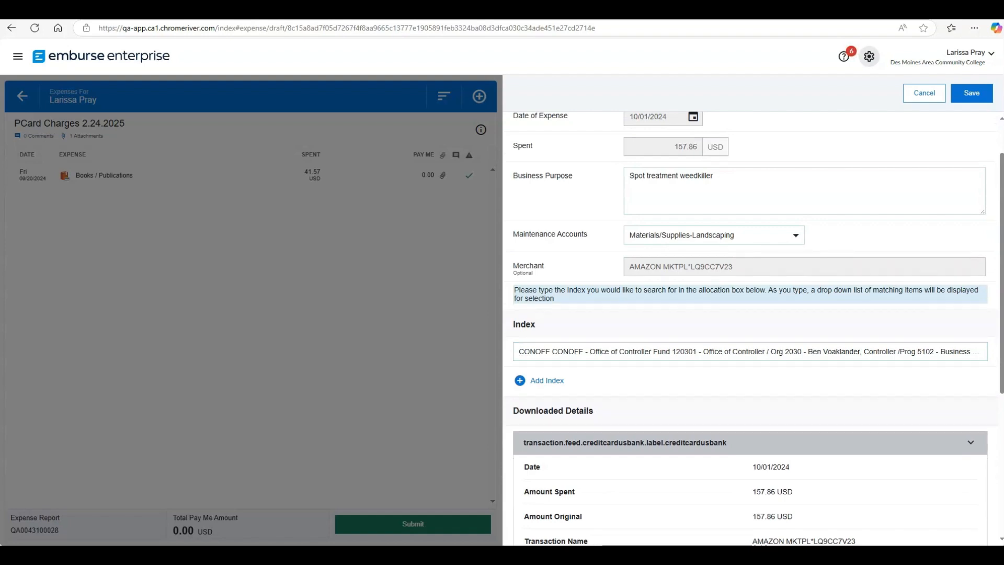
- Attach a receipt file to the Maintenance (PCard) expense and save the expense
{"action": "scroll", "coordinate": [750, 314], "scroll_direction": "down", "scroll_amount": 5}
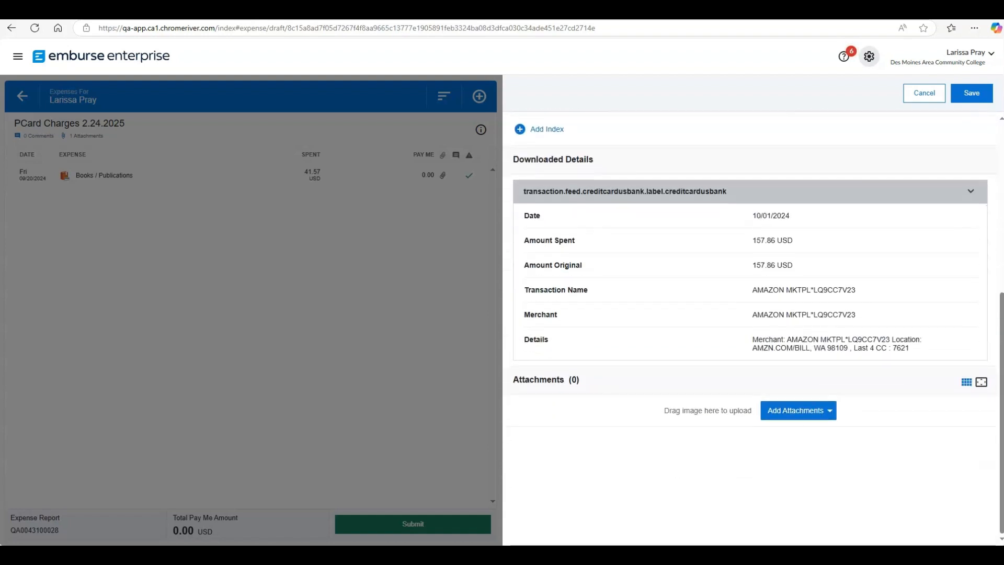
{"action": "left_click", "coordinate": [799, 410]}
{"action": "left_click", "coordinate": [771, 458]}
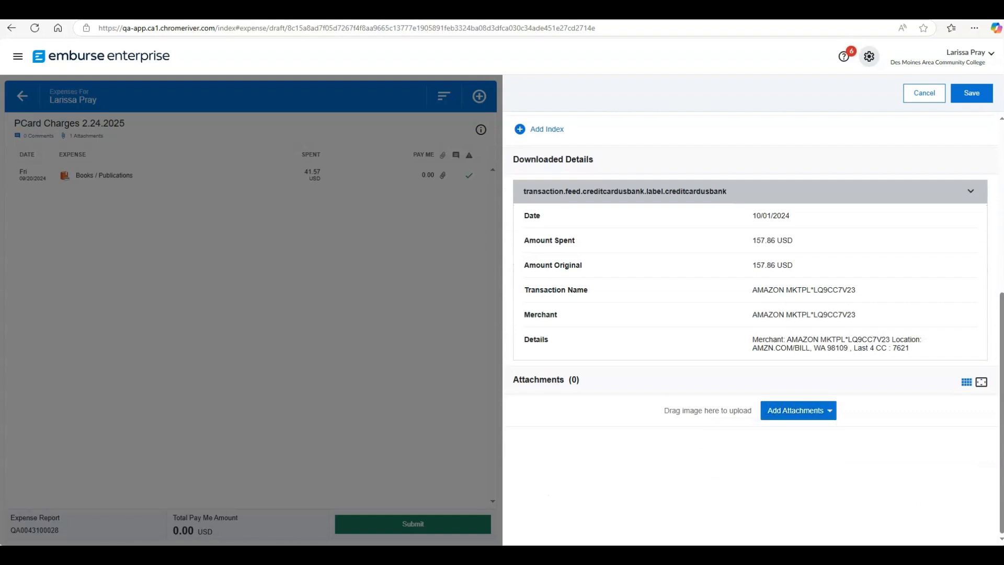
{"action": "left_click", "coordinate": [149, 172]}
{"action": "left_click", "coordinate": [410, 266]}
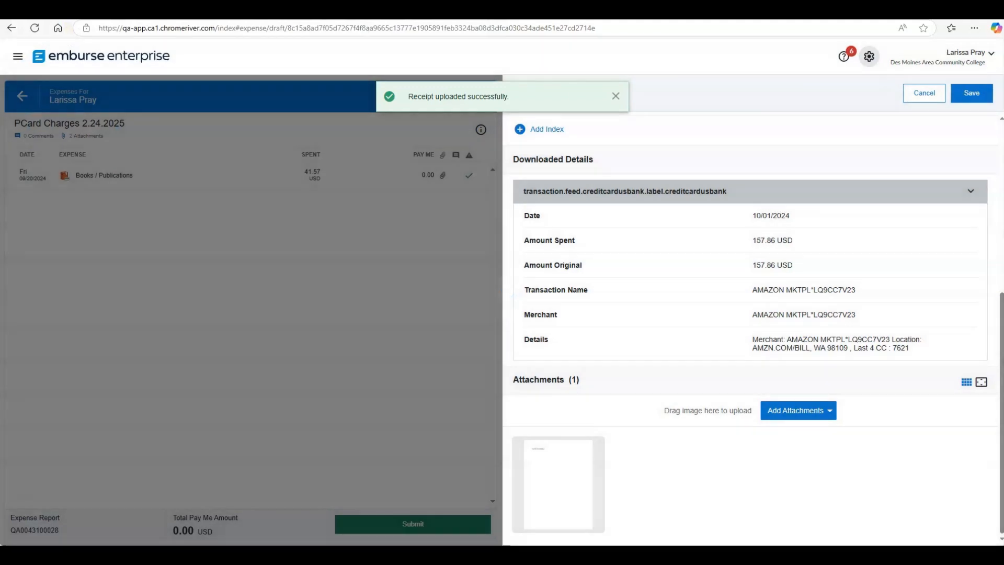
{"action": "scroll", "coordinate": [750, 330], "scroll_direction": "up", "scroll_amount": 6}
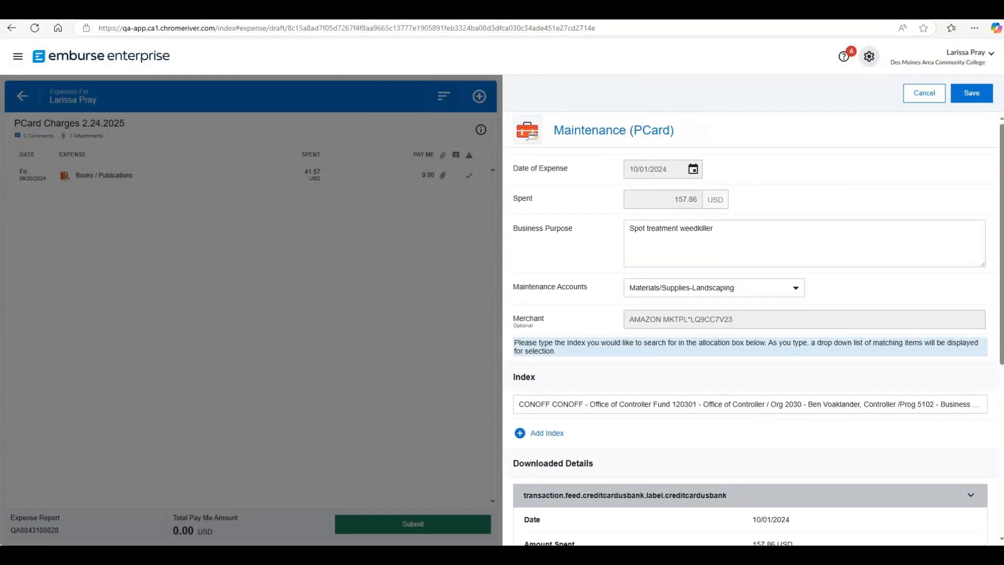
{"action": "left_click", "coordinate": [972, 93]}
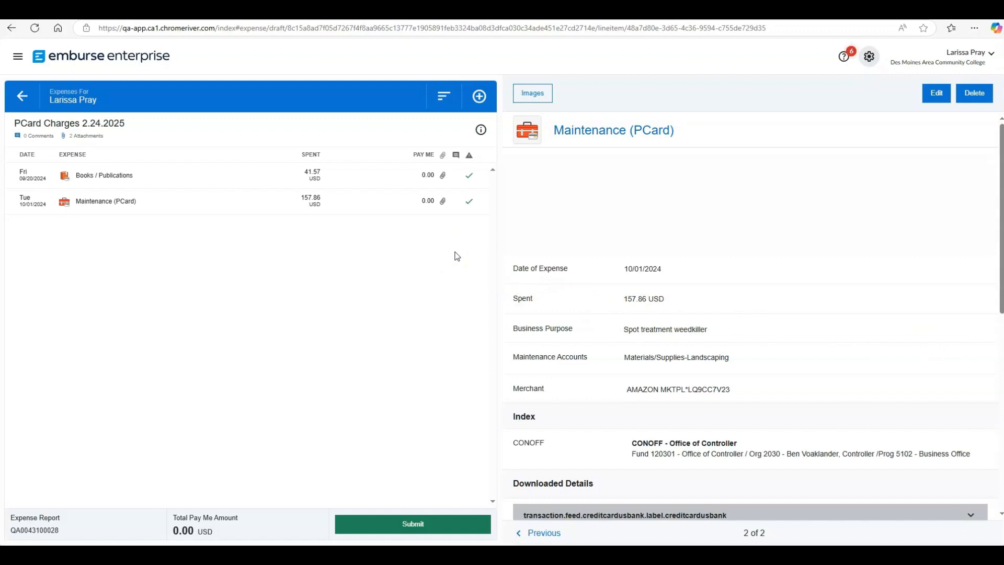
- Add the Jimmy Johns credit card charge to the report with Student/Athletics Food as its expense type
{"action": "left_click", "coordinate": [479, 97]}
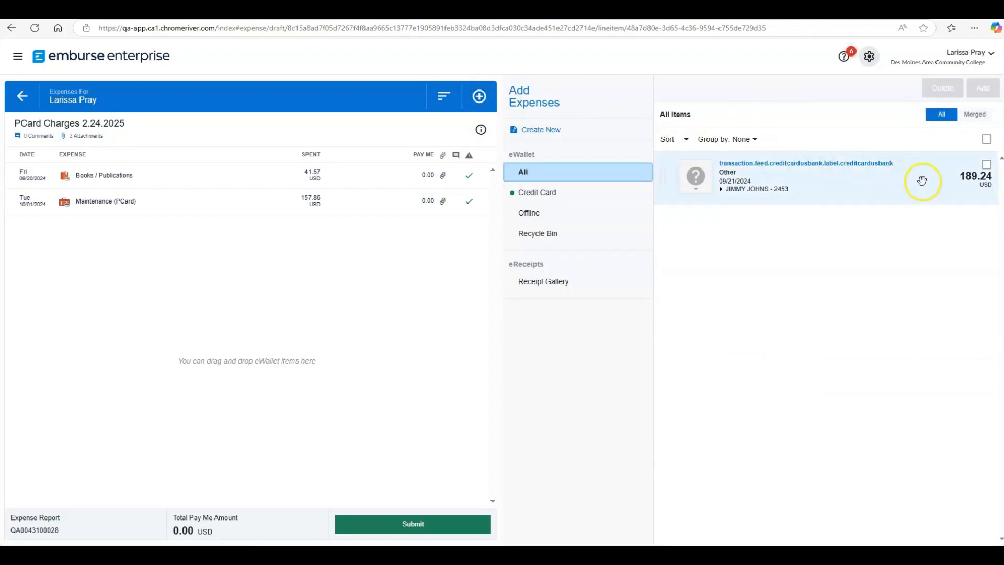
{"action": "left_click", "coordinate": [988, 166]}
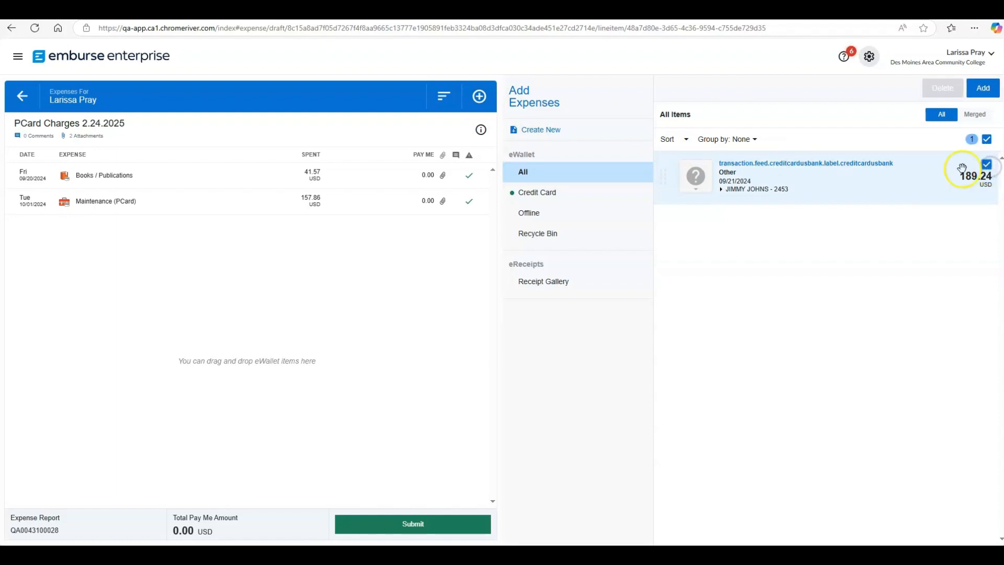
{"action": "left_click", "coordinate": [984, 90]}
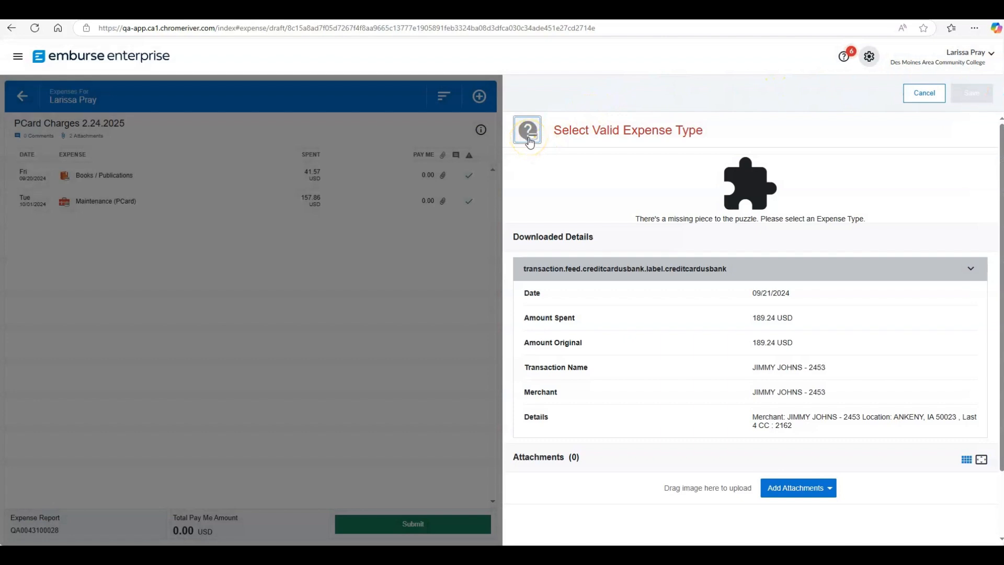
{"action": "left_click", "coordinate": [529, 137]}
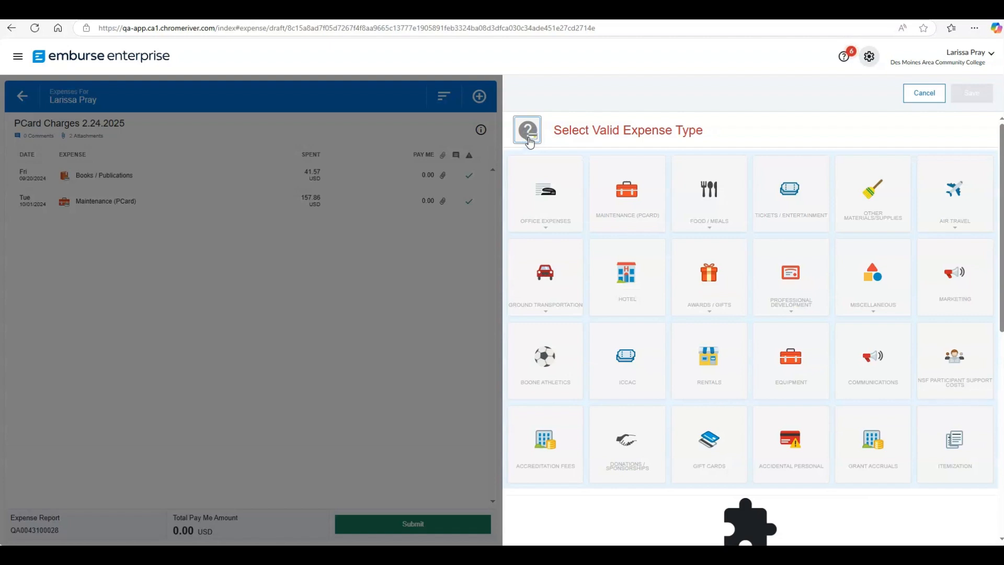
{"action": "left_click", "coordinate": [731, 202]}
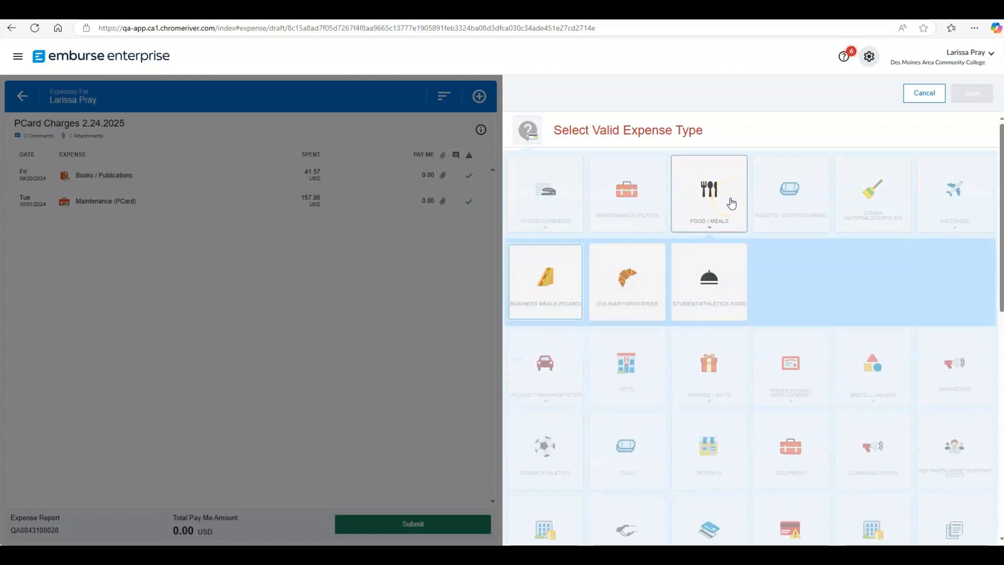
{"action": "left_click", "coordinate": [729, 250]}
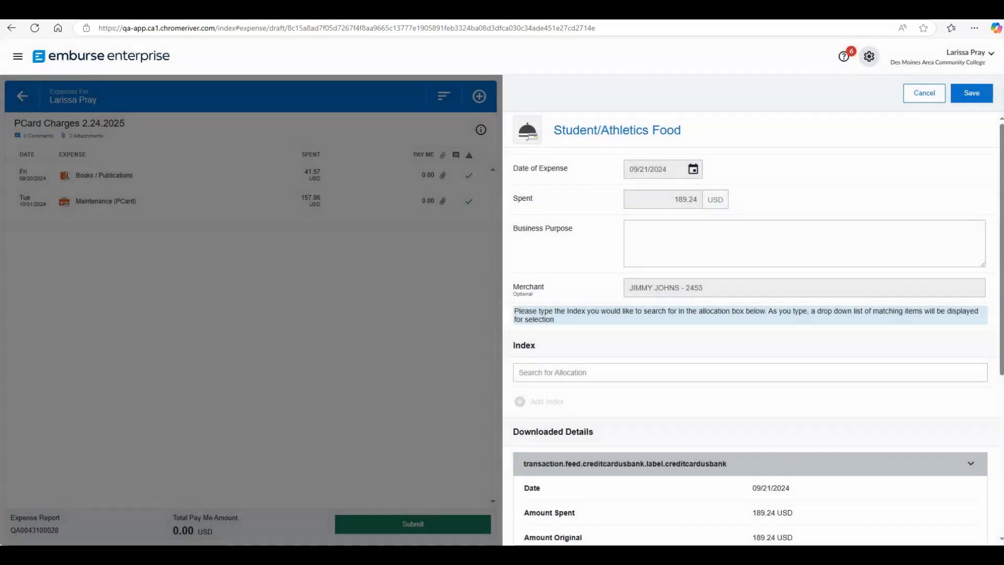
- Enter "Sandwiches for a fall student event" as the business purpose and allocate the food expense to the CONOFF - Office of Controller index
{"action": "left_click", "coordinate": [729, 246]}
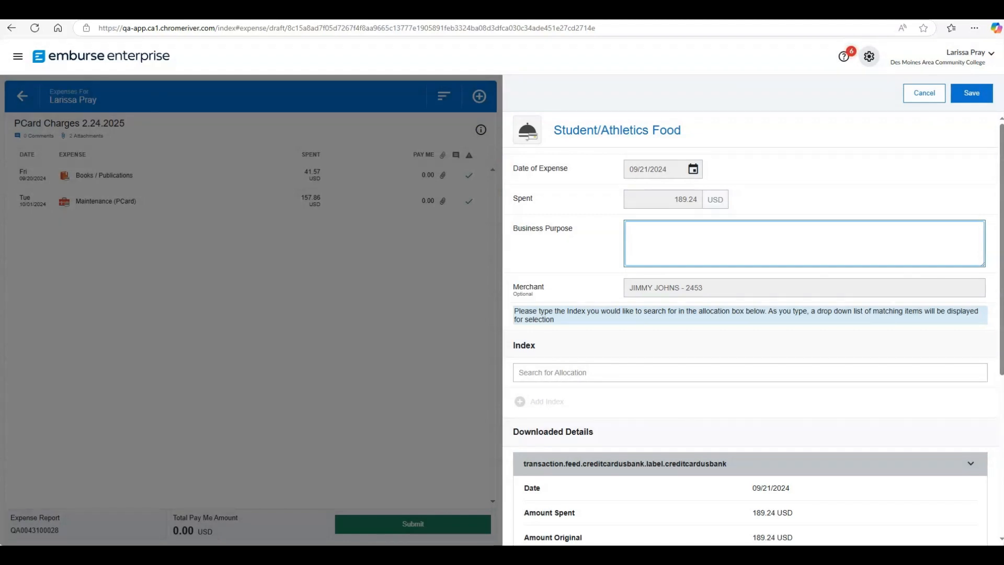
{"action": "type", "text": "Sandwiches for a fall student event"}
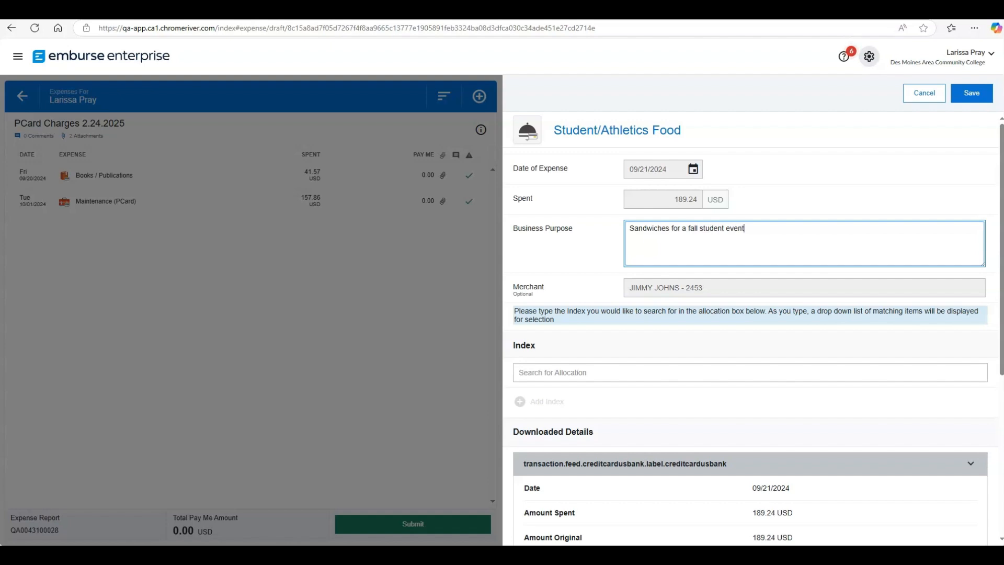
{"action": "left_click", "coordinate": [552, 373]}
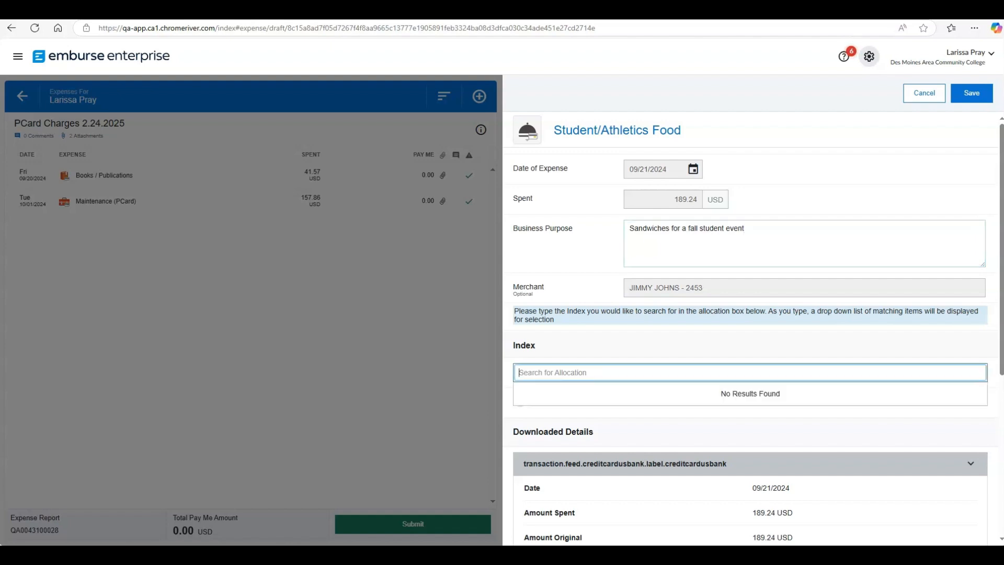
{"action": "type", "text": "co"}
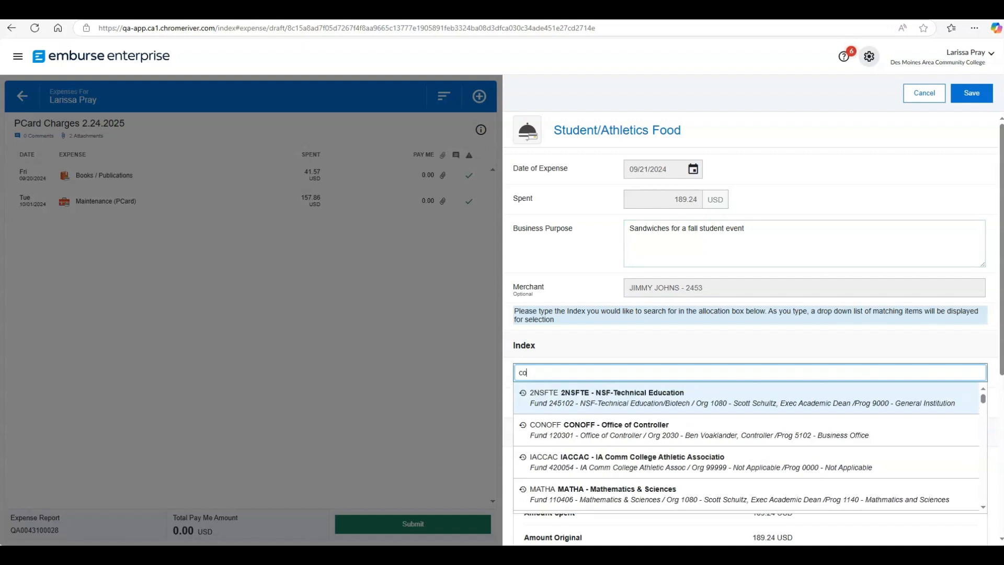
{"action": "left_click", "coordinate": [600, 430]}
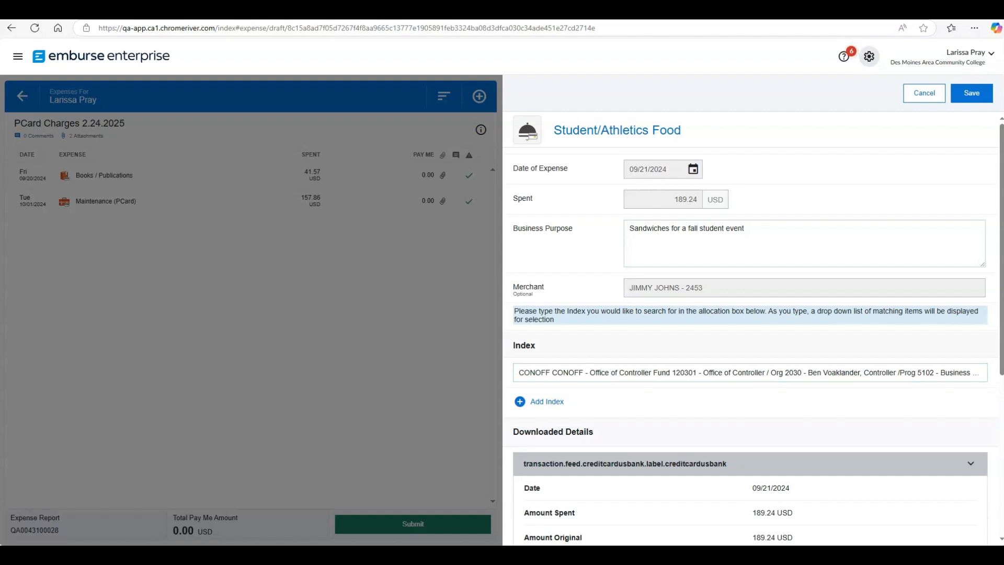
- Upload a receipt file to the Student/Athletics Food expense and save the expense
{"action": "scroll", "coordinate": [751, 325], "scroll_direction": "down", "scroll_amount": 5}
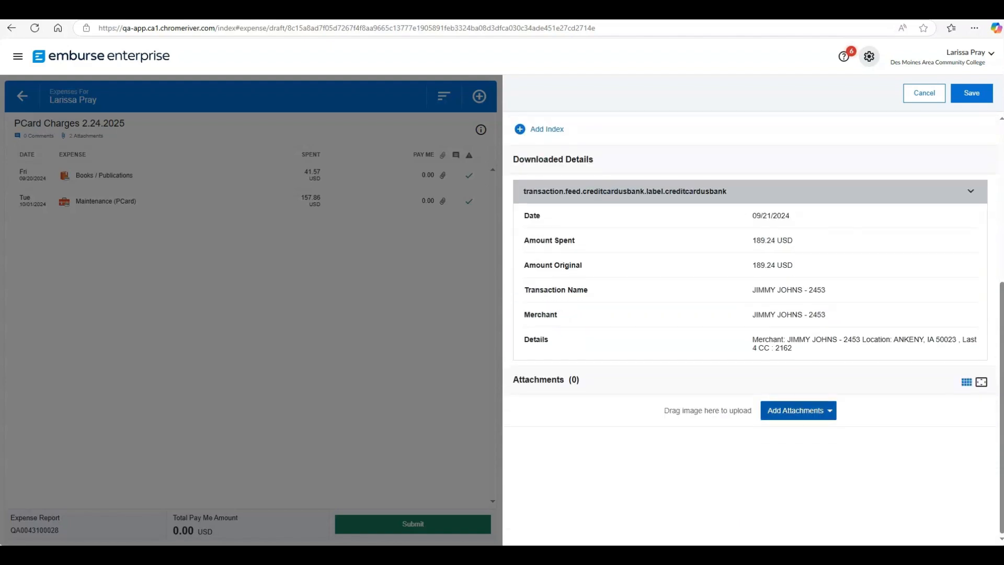
{"action": "left_click", "coordinate": [798, 410]}
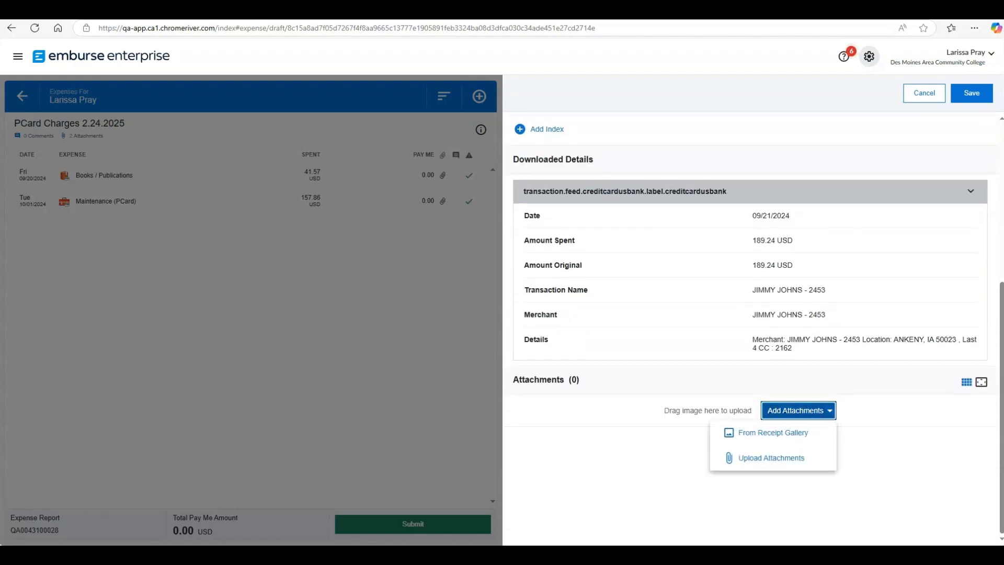
{"action": "left_click", "coordinate": [772, 458]}
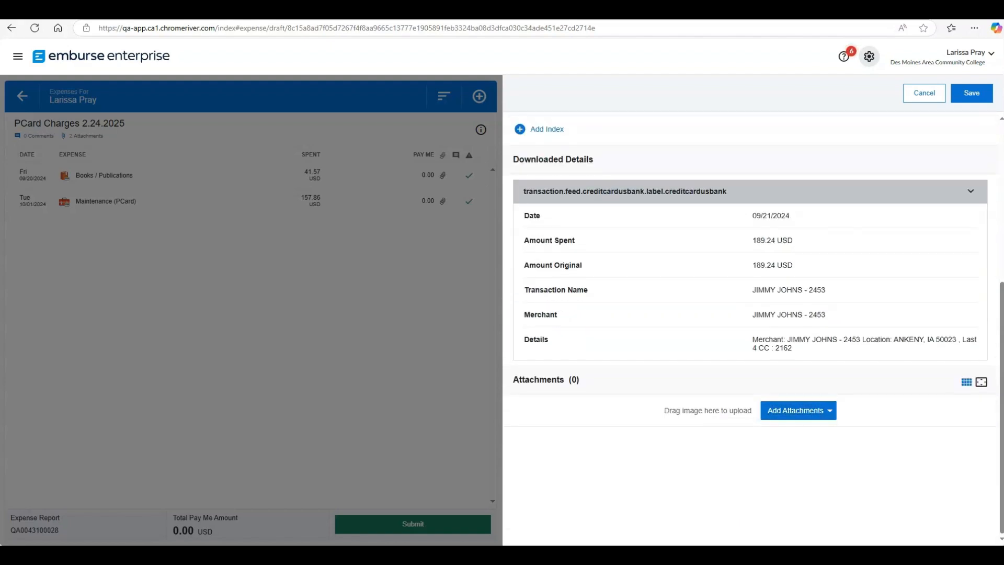
{"action": "left_click", "coordinate": [157, 173]}
{"action": "left_click", "coordinate": [409, 267]}
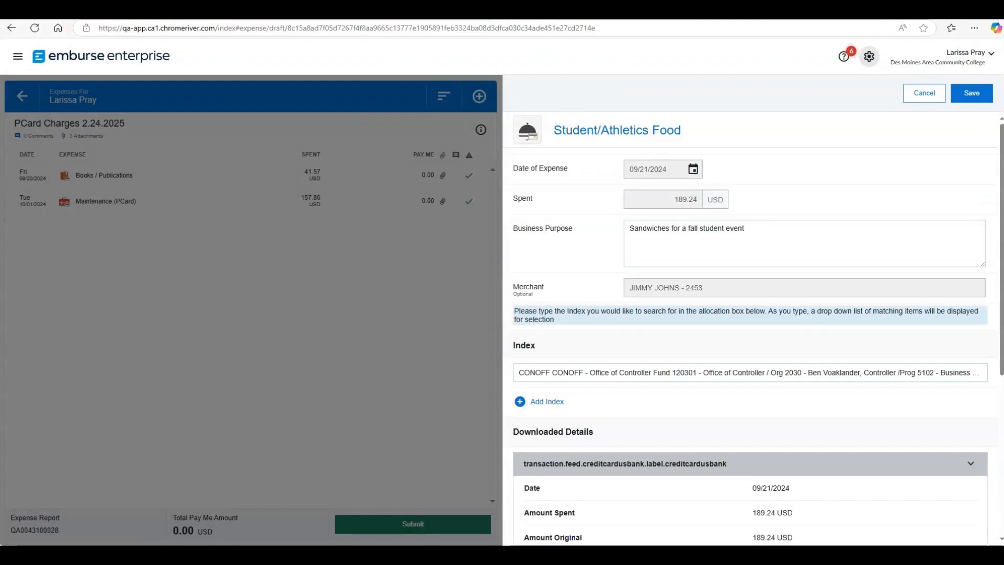
{"action": "left_click", "coordinate": [971, 93]}
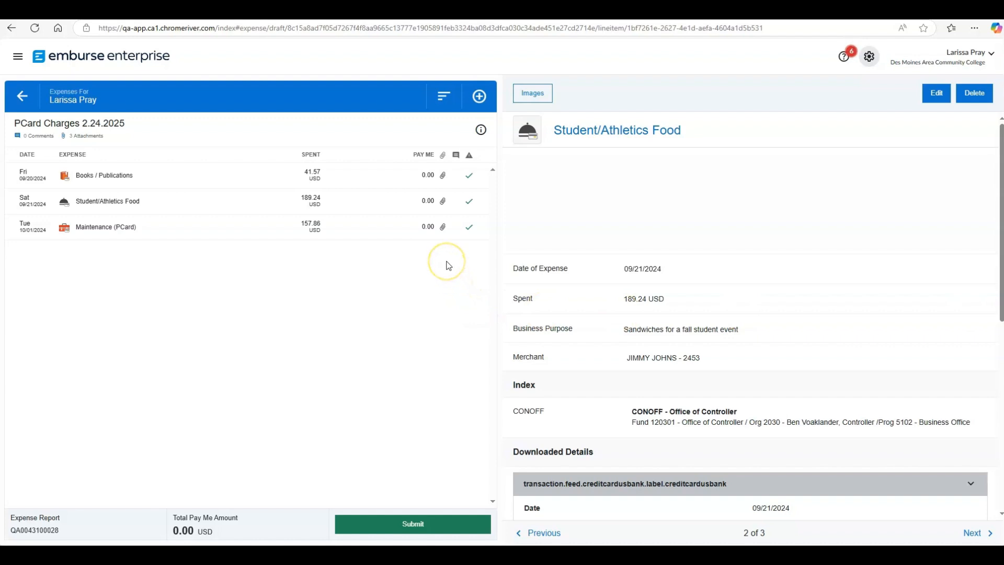
- Submit the PCard Charges 2.24.2025 expense report and certify its expenses in the submit confirmation
{"action": "left_click", "coordinate": [393, 525]}
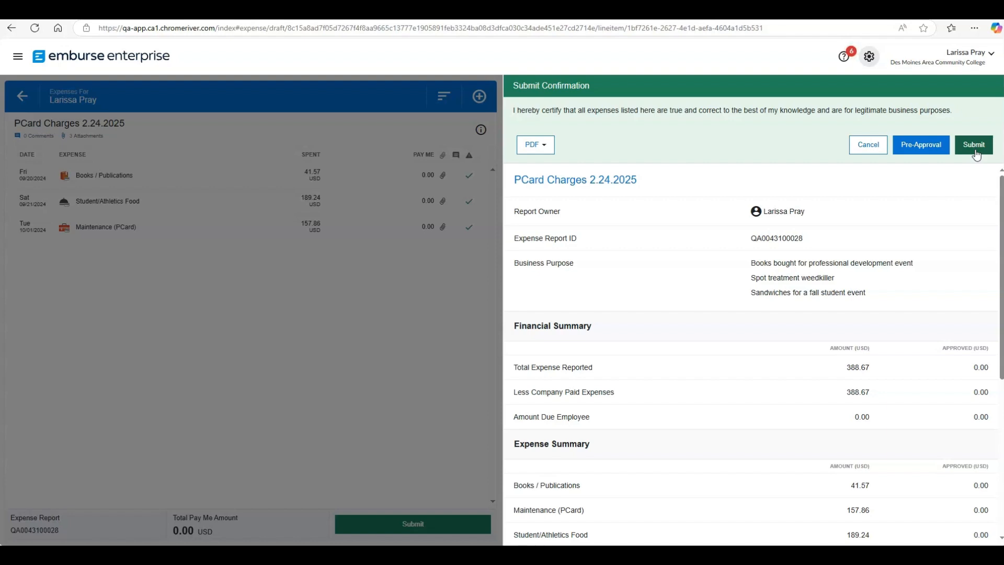
{"action": "left_click", "coordinate": [975, 152]}
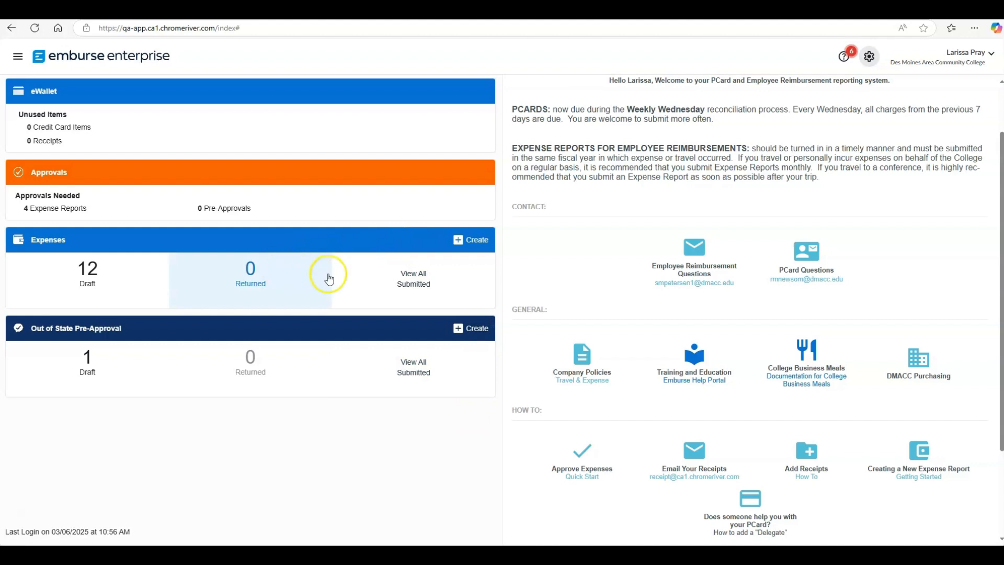
- Open the approval tracking of the submitted PCard Test 2 report and select its Student/Athletics Food expense
{"action": "left_click", "coordinate": [408, 290]}
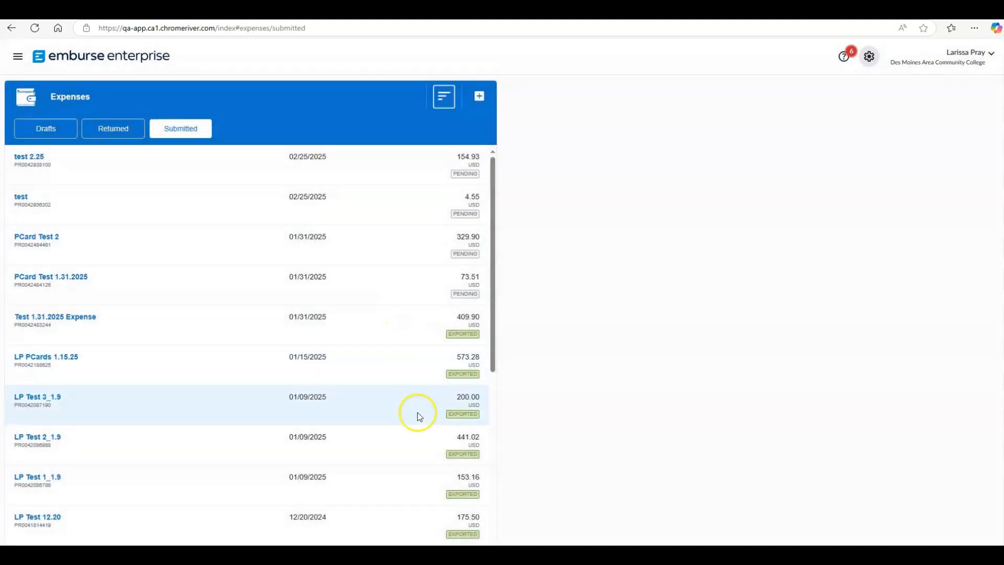
{"action": "left_click", "coordinate": [379, 240]}
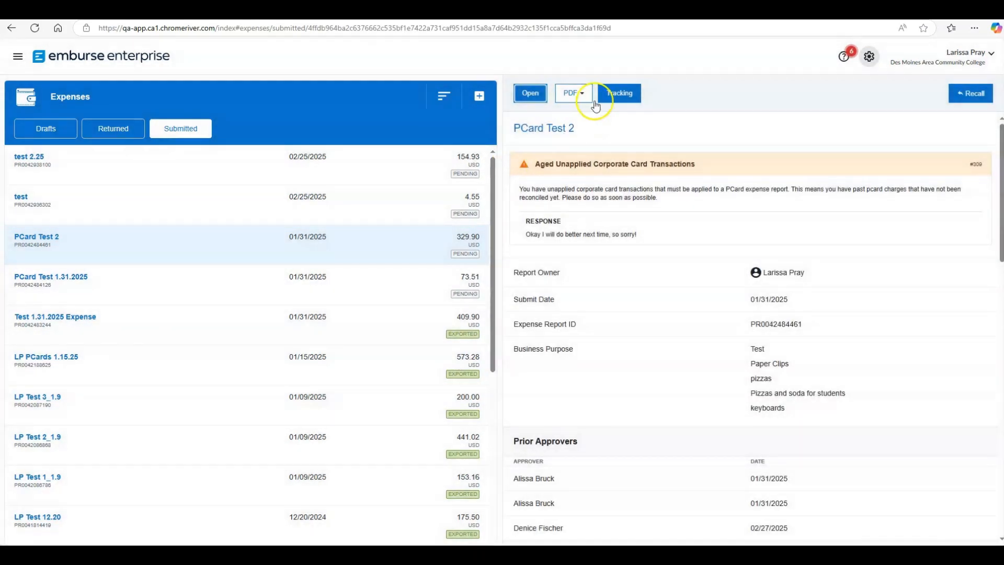
{"action": "left_click", "coordinate": [629, 93]}
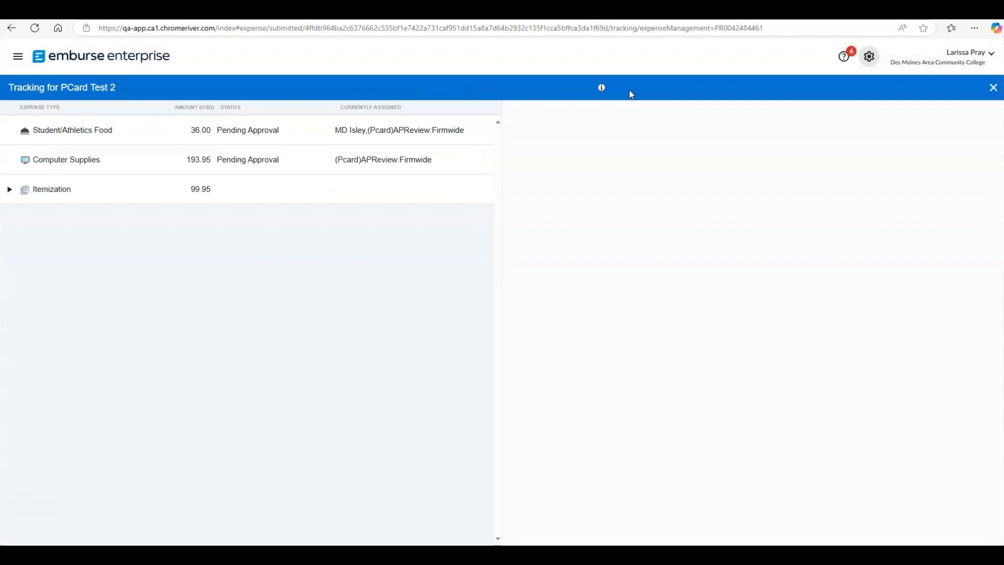
{"action": "left_click", "coordinate": [285, 141]}
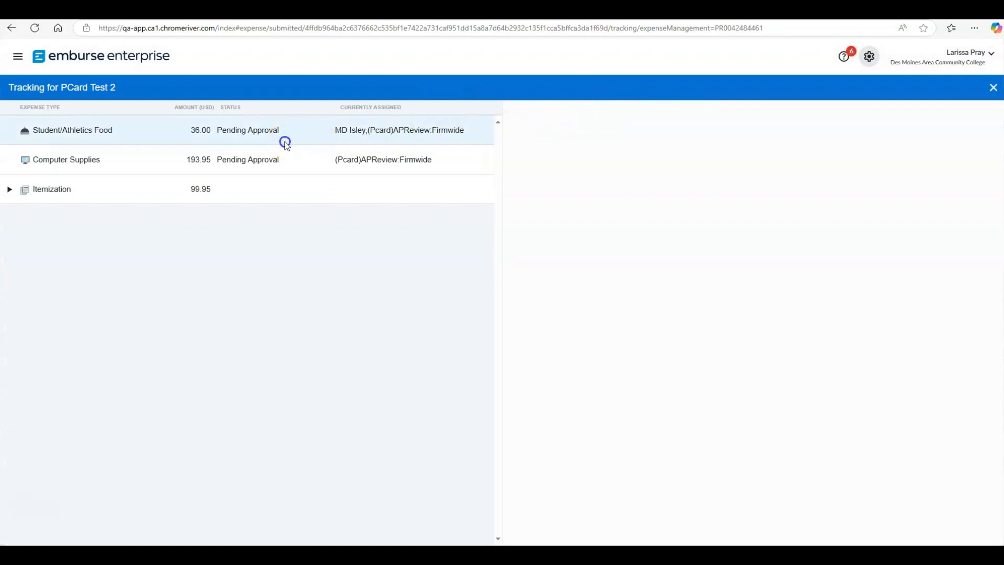